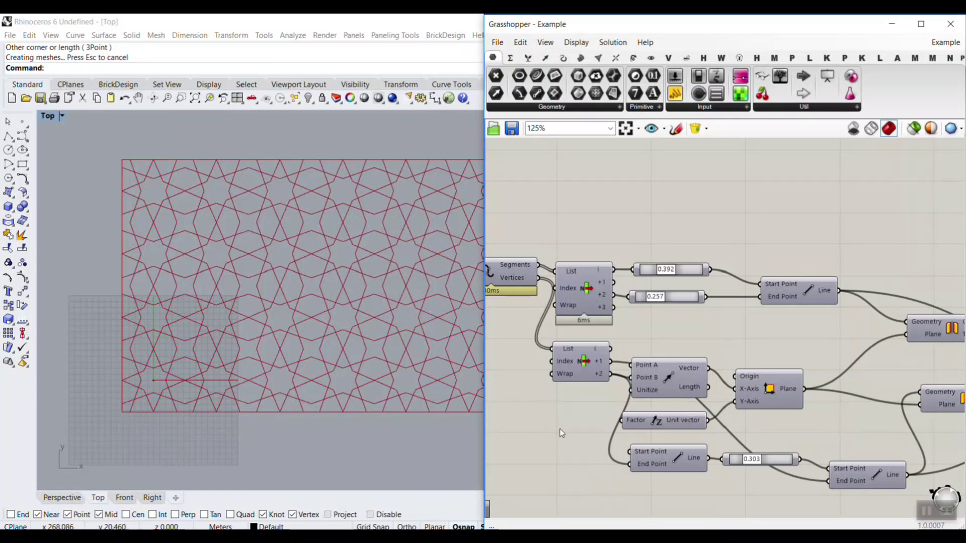
Step: Adjust the example definition's line position sliders to reshape the star pattern, setting the lower slider to 0.363
right_click_drag(355, 310, 320, 326)
scroll(233, 319, "up", 4)
right_click_drag(218, 353, 288, 366)
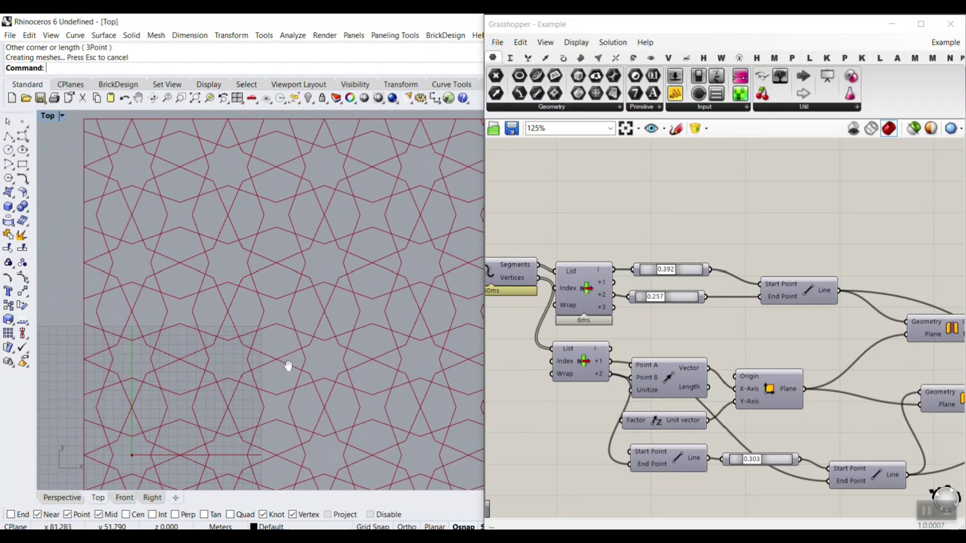
scroll(668, 270, "up", 4)
left_click_drag(663, 270, 660, 272)
left_click_drag(640, 310, 661, 341)
scroll(657, 307, "down", 5)
scroll(637, 352, "up", 4)
scroll(638, 352, "up", 2)
scroll(243, 268, "down", 5)
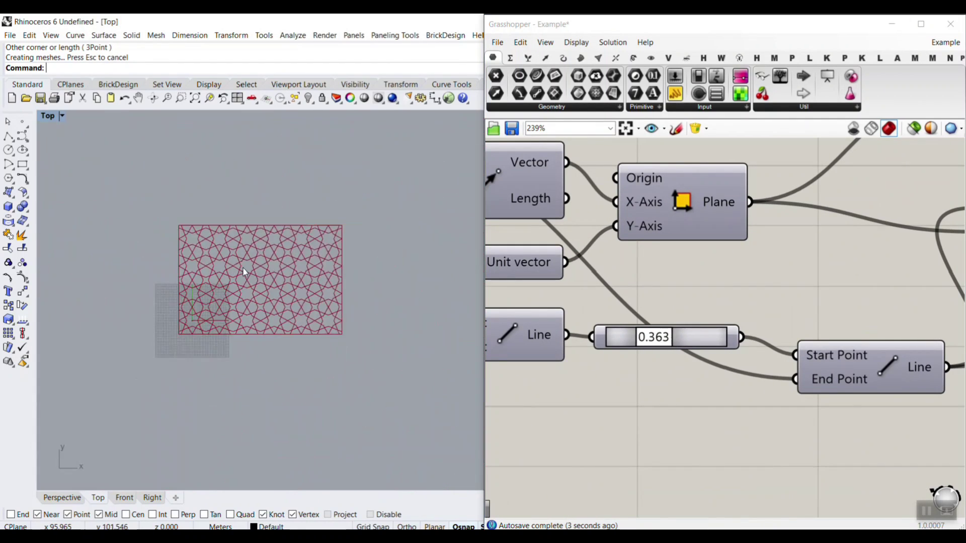
Step: Examine the reference star pattern image beside the generated grid and compare the two patterns in the Top viewport
scroll(243, 272, "up", 2)
right_click_drag(329, 275, 176, 286)
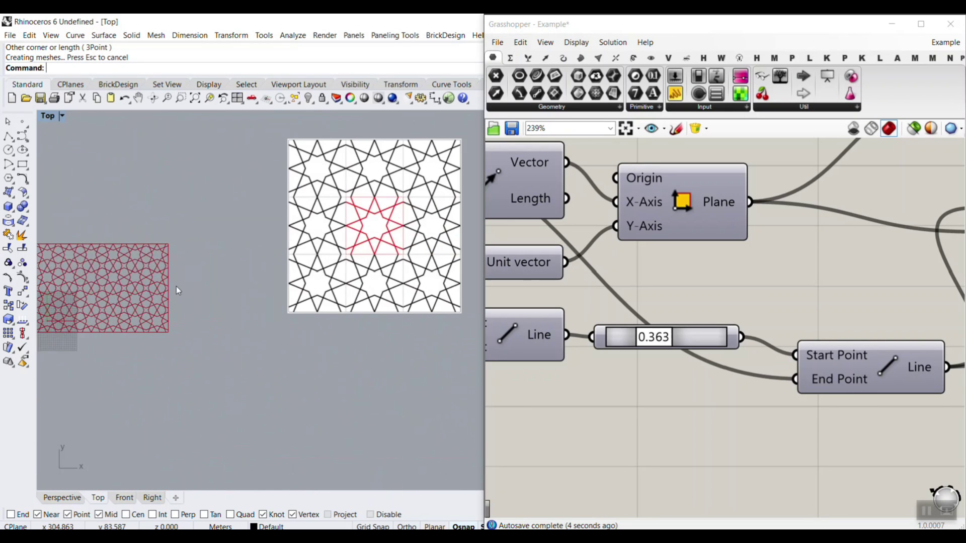
right_click_drag(370, 230, 257, 260)
scroll(258, 262, "up", 5)
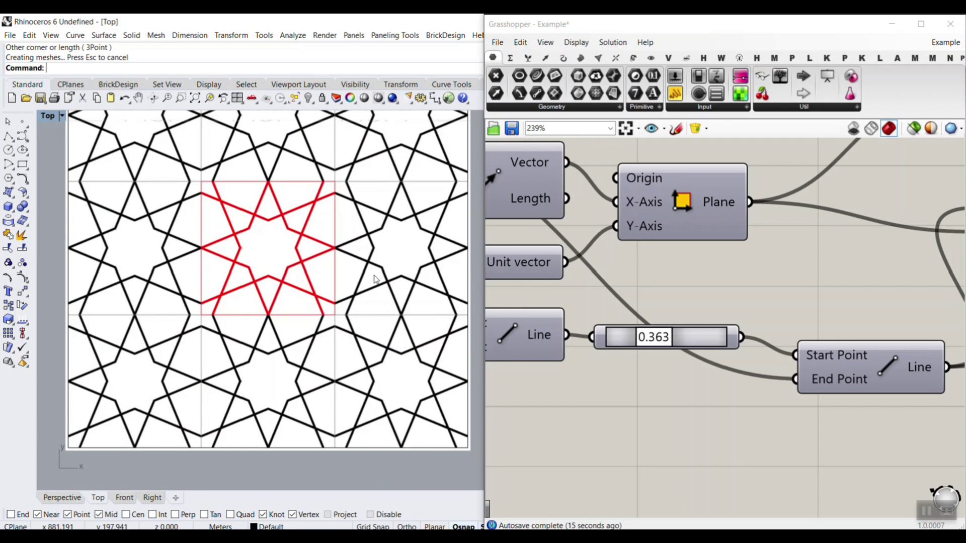
scroll(375, 279, "down", 3)
right_click_drag(375, 279, 431, 288)
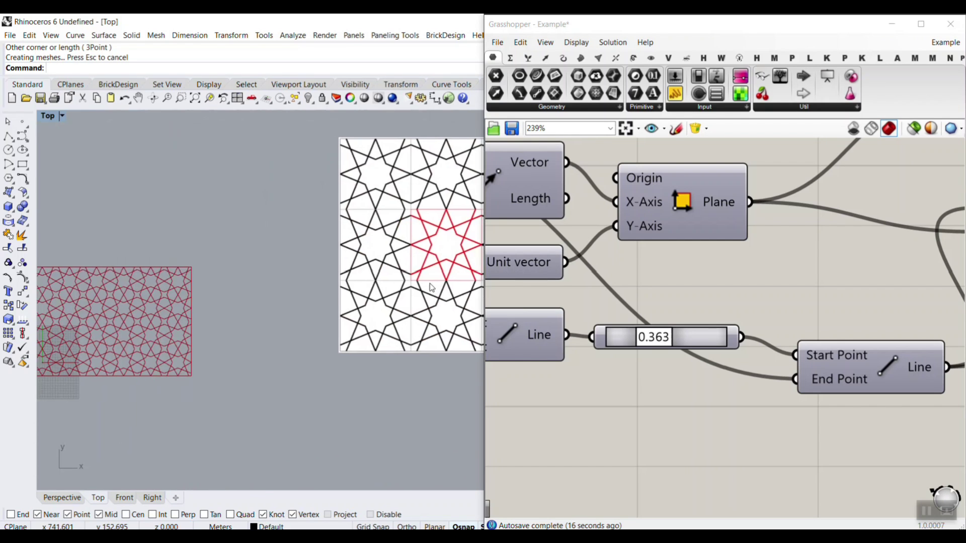
scroll(430, 284, "down", 6)
right_click_drag(247, 290, 276, 282)
scroll(275, 281, "up", 8)
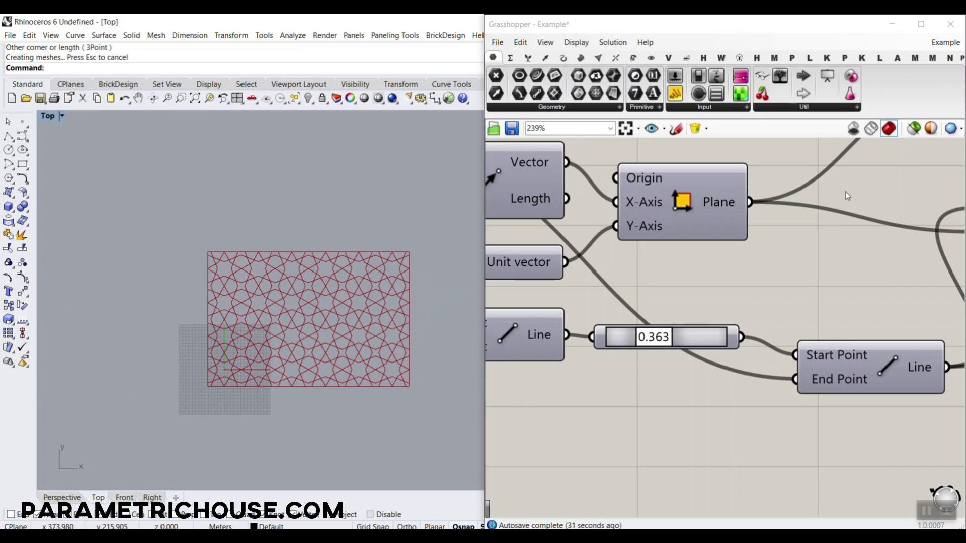
scroll(397, 294, "up", 3)
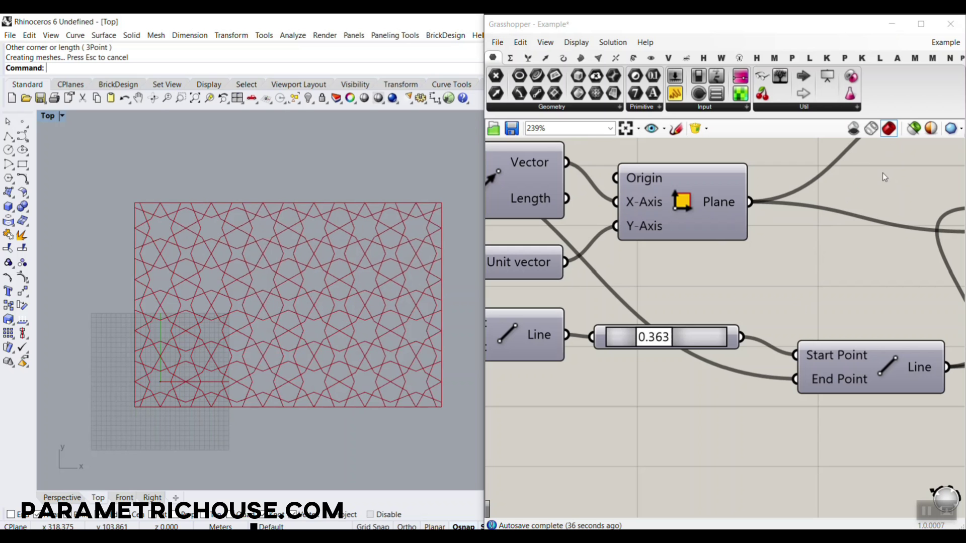
mouse_move(872, 172)
left_mouse_down()
mouse_move(928, 60)
mouse_move(921, 93)
left_mouse_up()
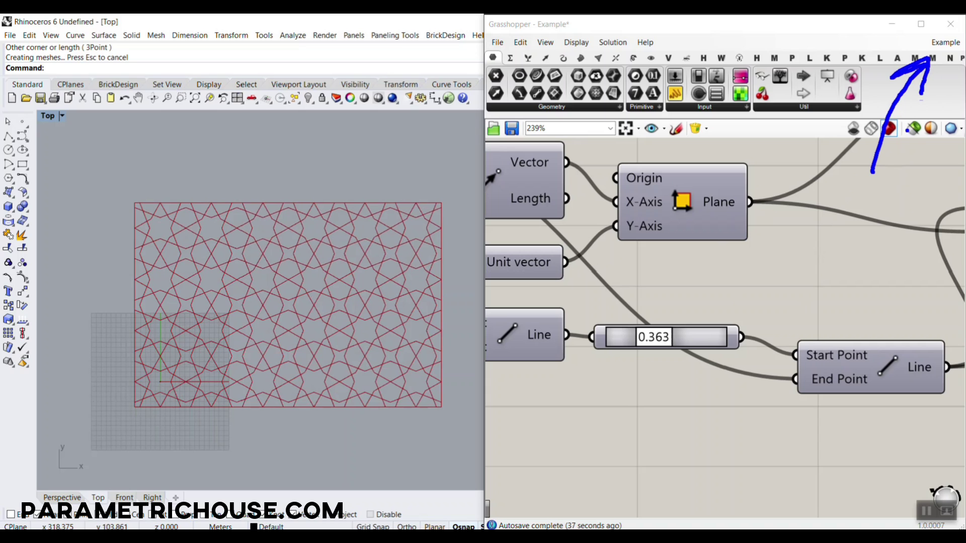
key("Escape")
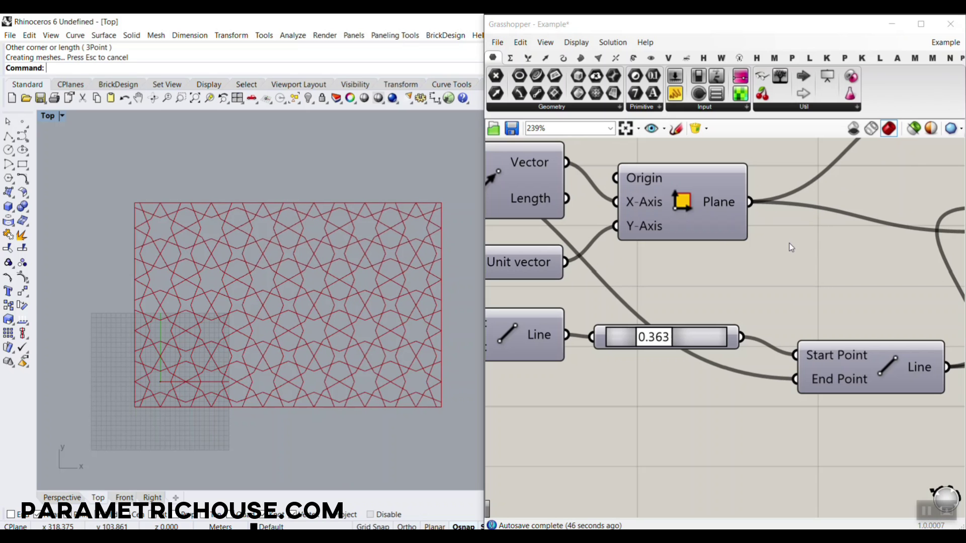
left_click(667, 457)
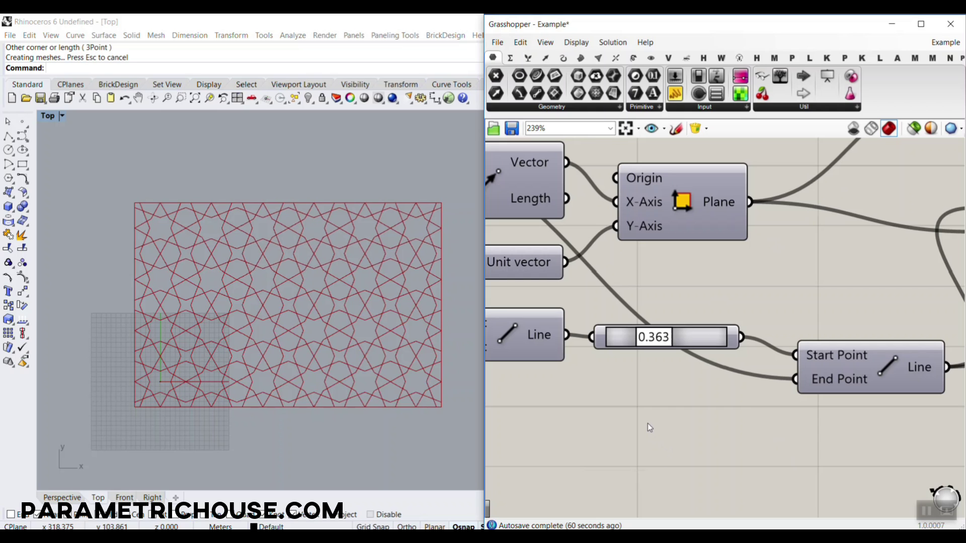
key("ctrl+2")
mouse_move(860, 137)
left_mouse_down()
mouse_move(916, 54)
mouse_move(906, 79)
left_mouse_up()
key("Escape")
Step: Create a new blank Grasshopper document alongside the example definition
scroll(804, 244, "down", 3)
scroll(763, 271, "down", 2)
scroll(725, 309, "down", 3)
right_click_drag(707, 313, 638, 320)
left_click(499, 42)
left_click(524, 56)
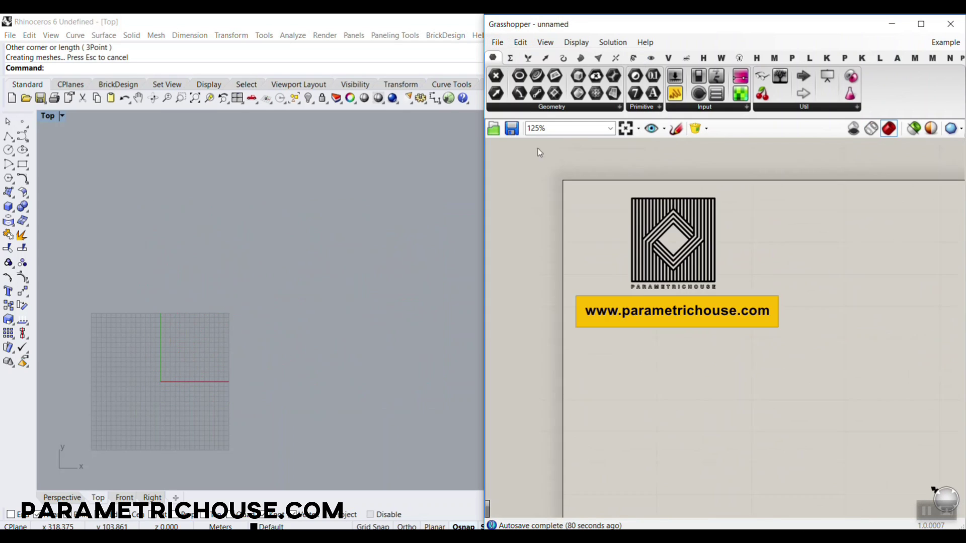
Step: Examine the red base tile in the reference star pattern image
right_click_drag(732, 222, 718, 239)
right_click_drag(348, 292, 330, 266)
scroll(327, 267, "down", 8)
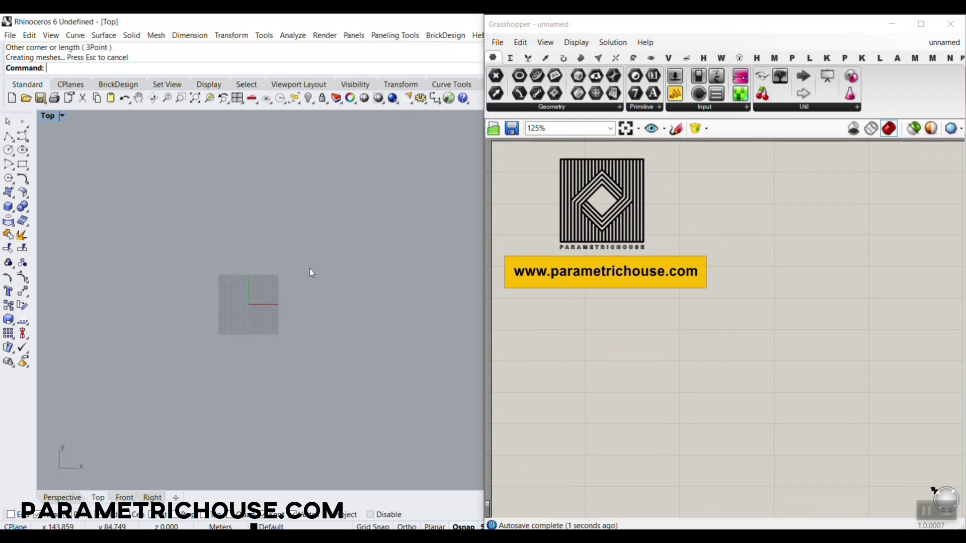
scroll(140, 428, "down", 10)
scroll(215, 375, "up", 6)
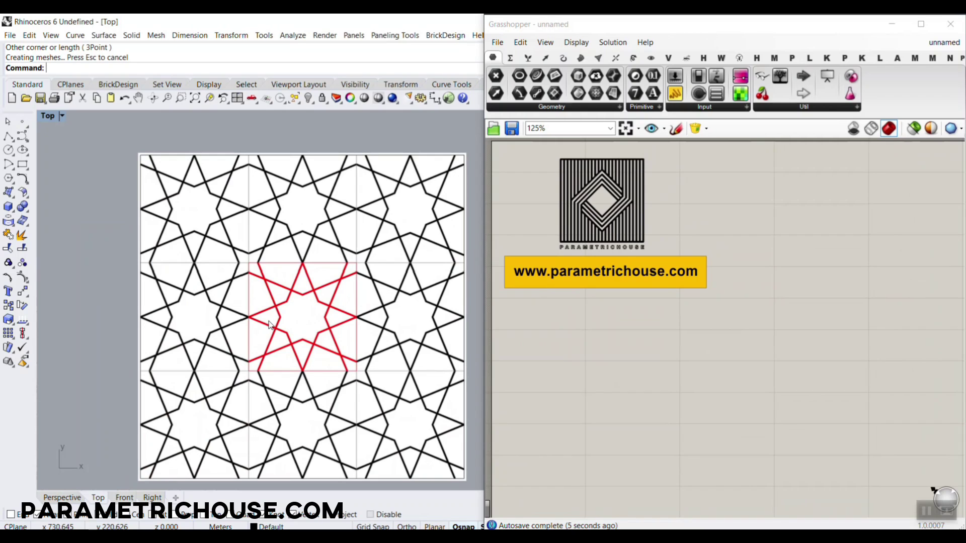
right_click_drag(281, 298, 252, 248)
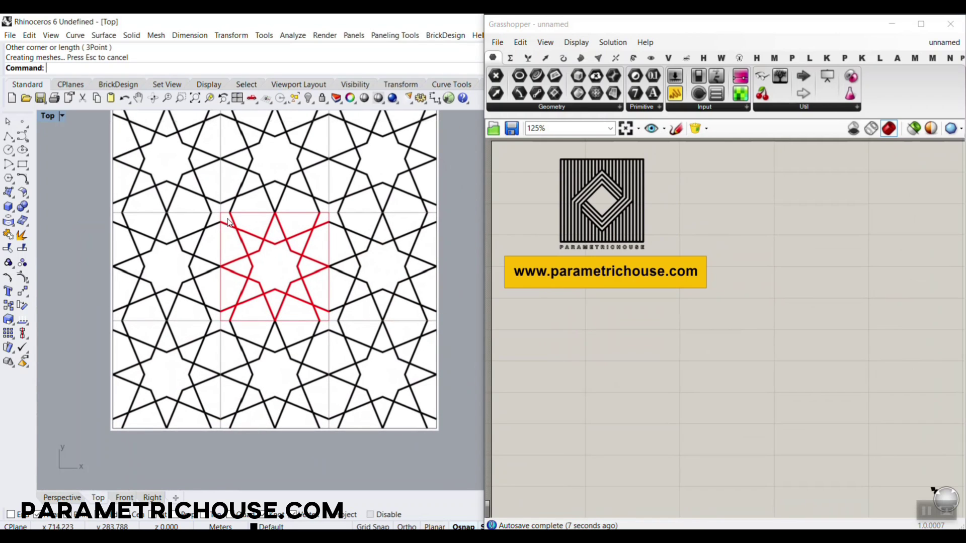
mouse_move(219, 207)
left_mouse_down()
mouse_move(295, 322)
mouse_move(331, 325)
left_mouse_up()
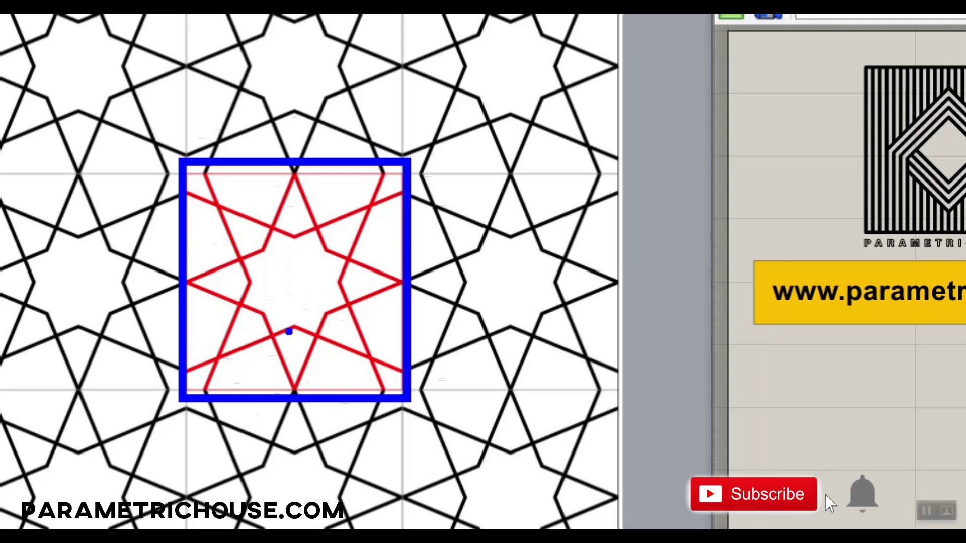
left_click_drag(295, 102, 295, 470, "shift")
mouse_move(108, 278)
left_mouse_down()
mouse_move(485, 292)
mouse_move(510, 277)
left_mouse_up()
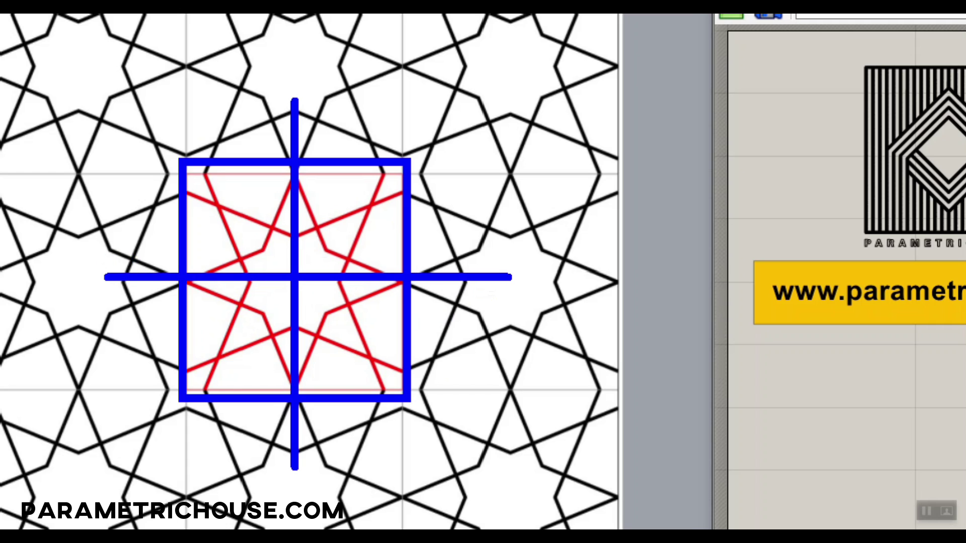
left_click_drag(360, 242, 453, 184)
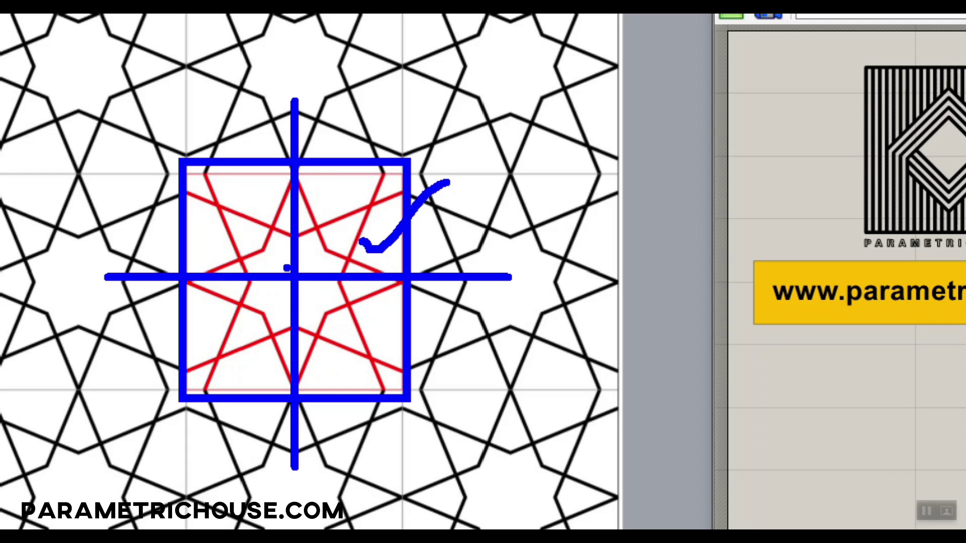
key("ctrl+z")
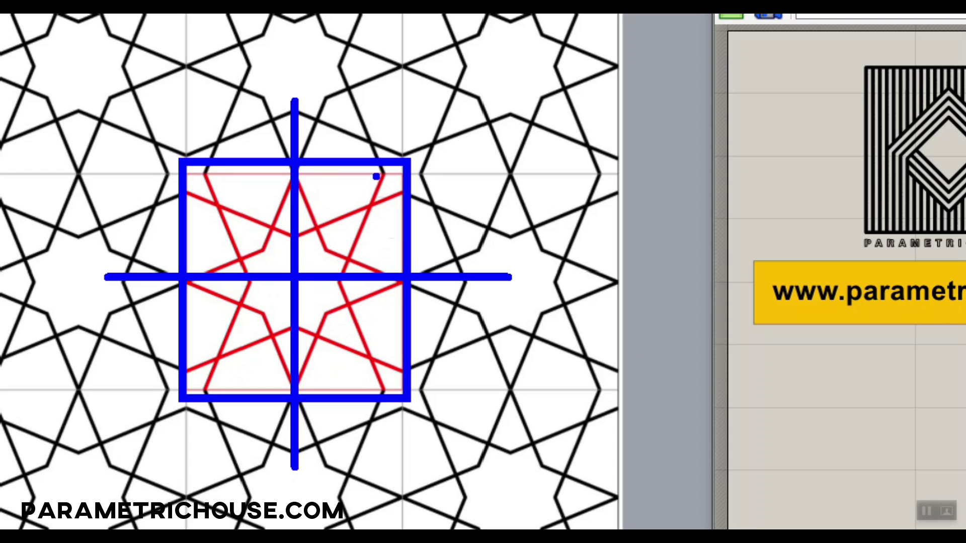
left_click_drag(383, 172, 342, 275)
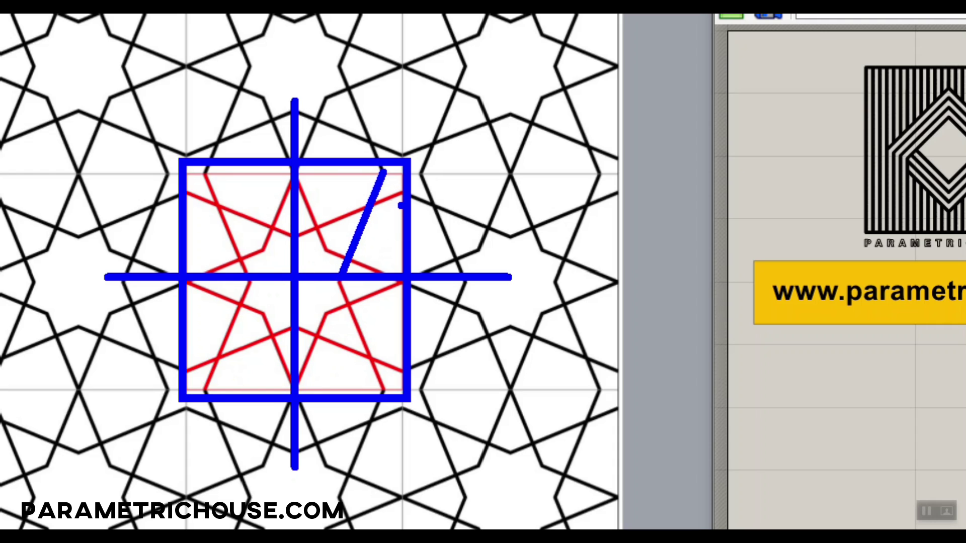
left_click_drag(407, 169, 303, 270)
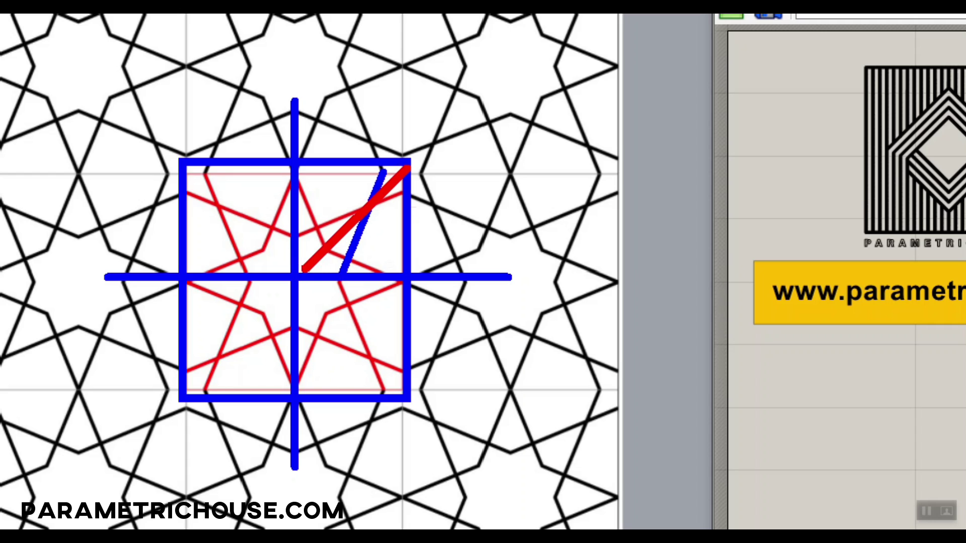
left_click_drag(388, 198, 313, 231)
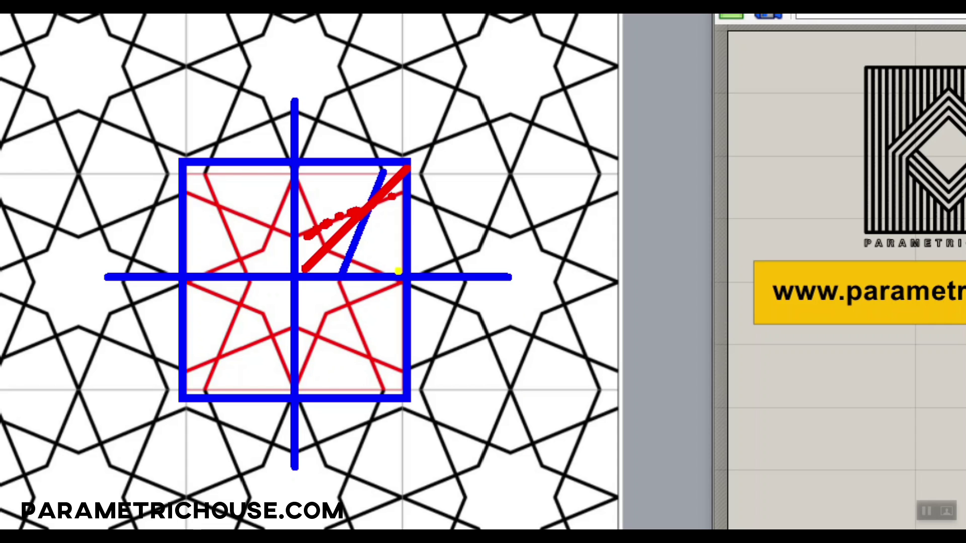
left_click_drag(398, 274, 324, 252)
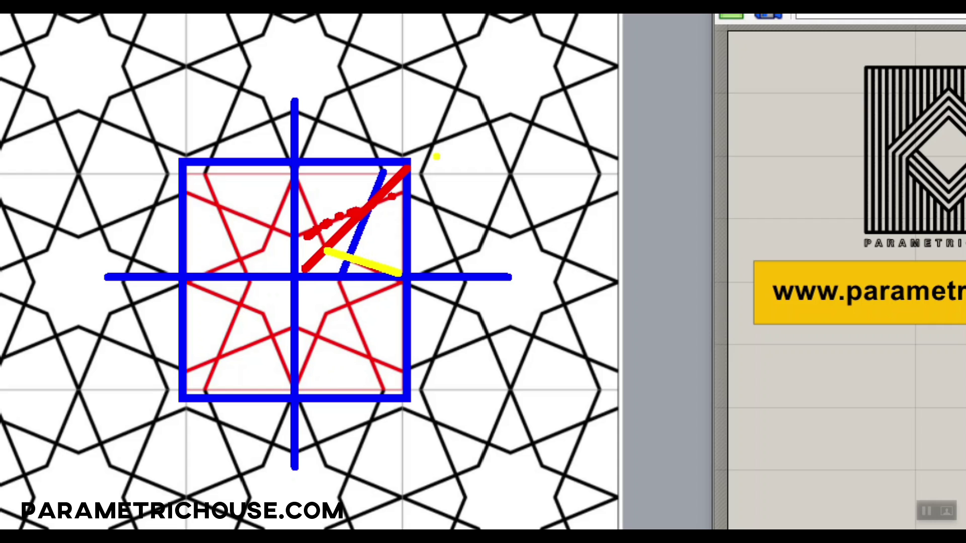
left_click_drag(326, 240, 301, 181)
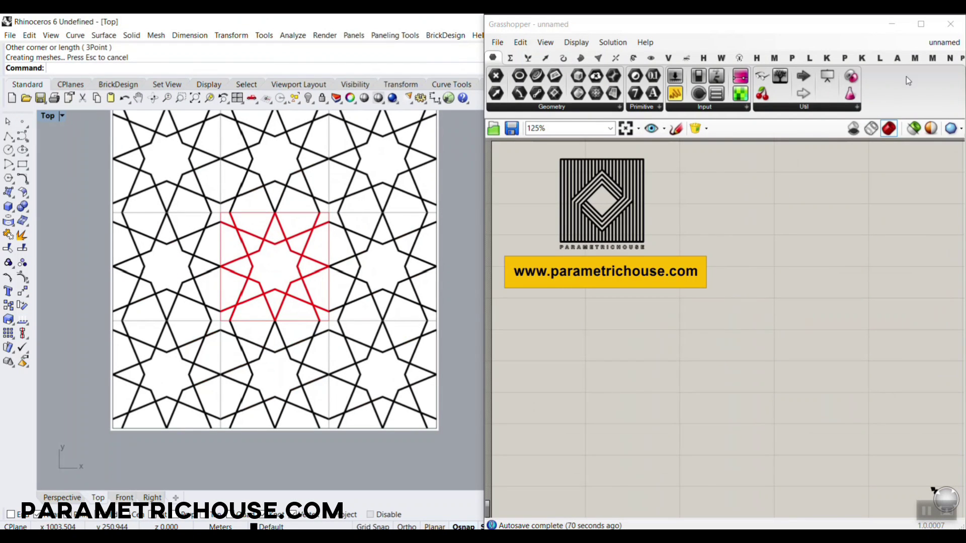
Step: Switch to the Example definition and review its component graph and generated star pattern grid
left_click(944, 42)
left_click(906, 151)
scroll(361, 265, "down", 5)
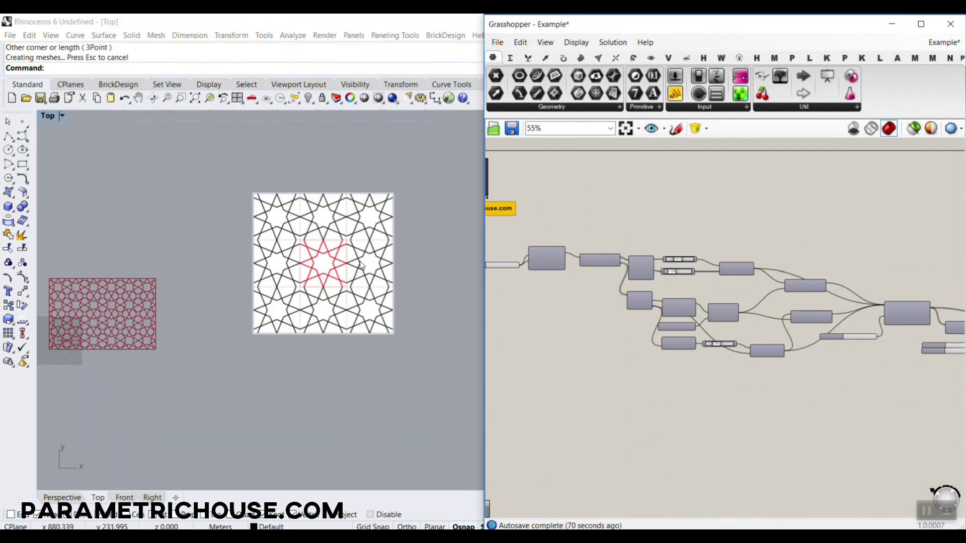
scroll(200, 286, "up", 7)
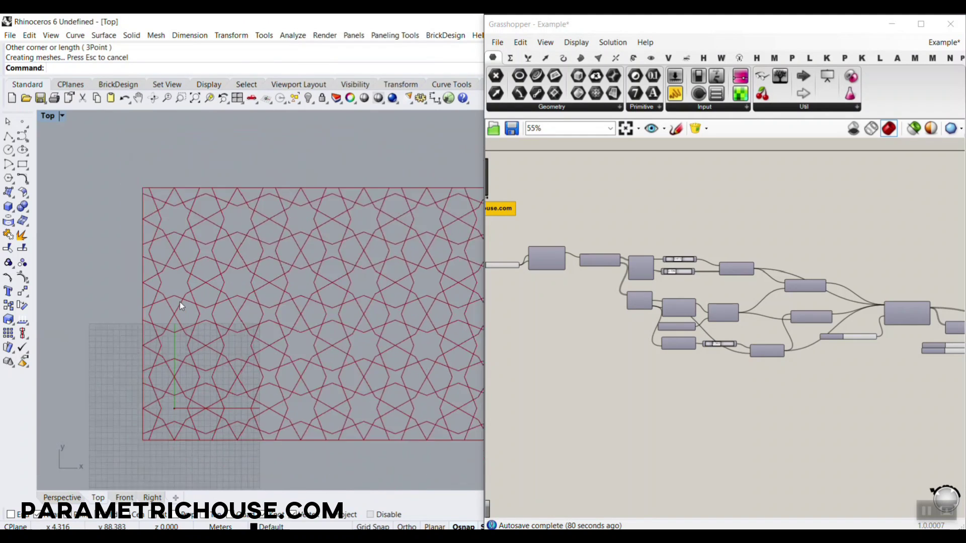
Step: Create a new blank Grasshopper document and bring its empty canvas and the Rhino origin into view
left_click(497, 42)
left_click(526, 59)
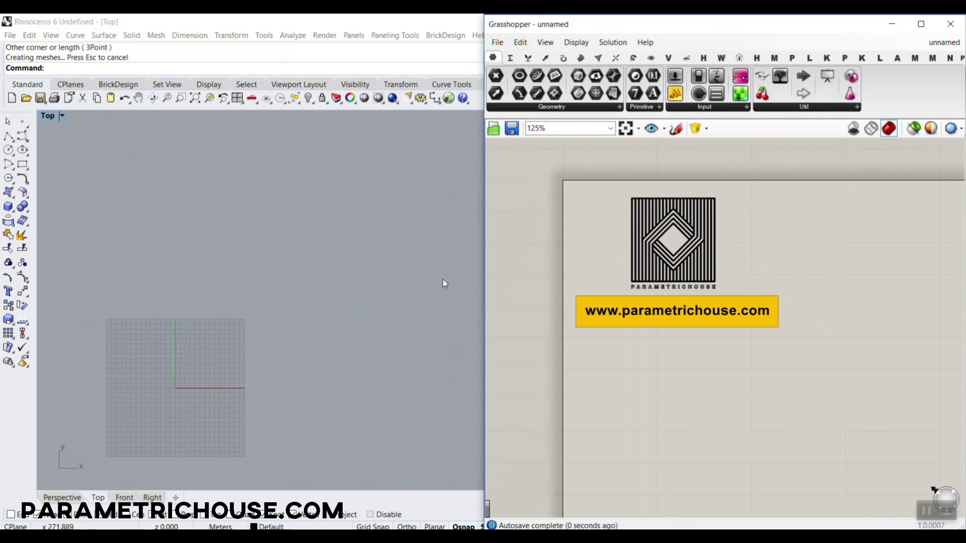
right_click_drag(668, 380, 618, 345)
scroll(225, 294, "down", 4)
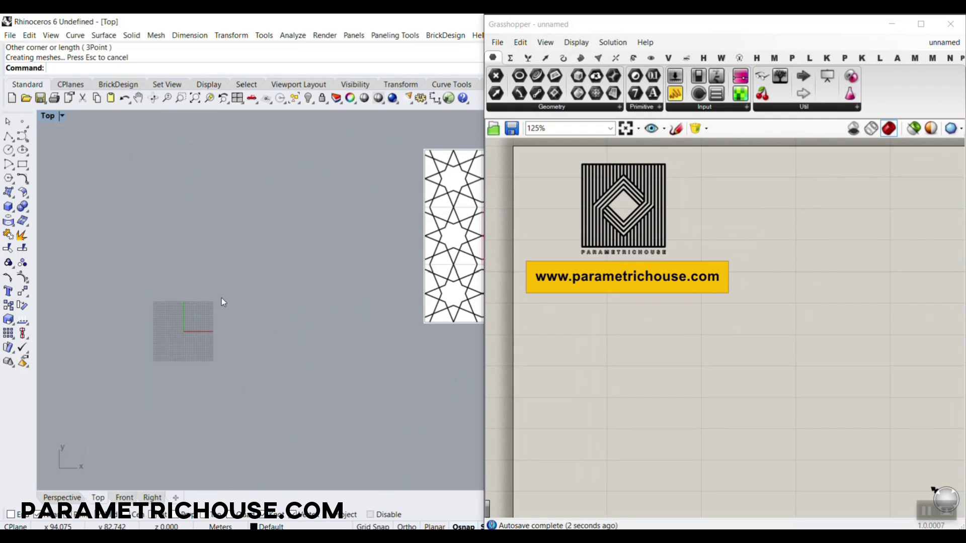
Step: Place a Rectangle curve component on the empty canvas
left_click(563, 58)
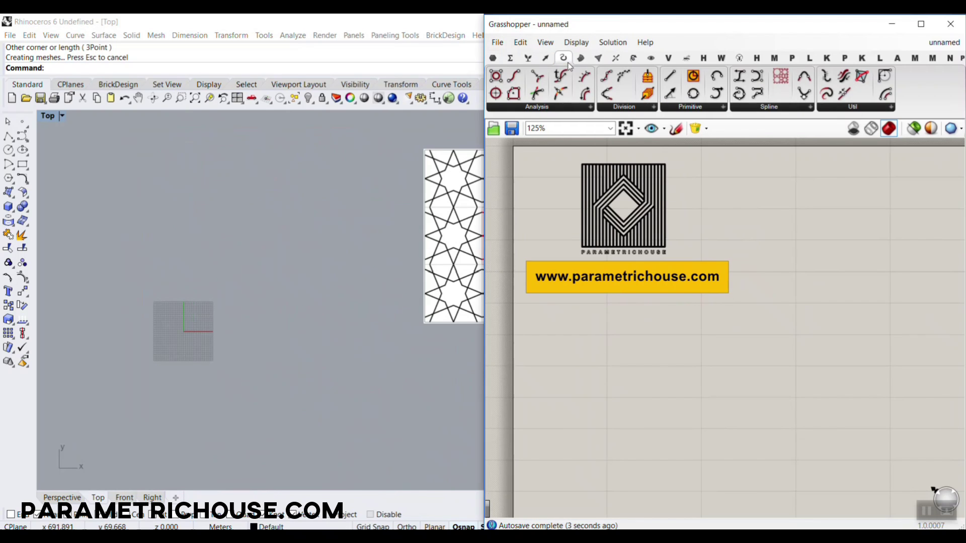
left_click(724, 108)
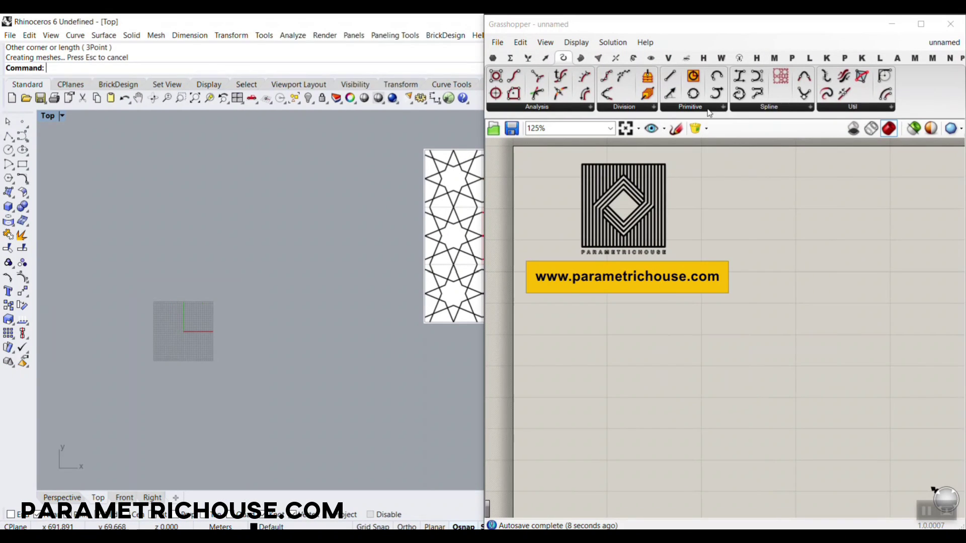
left_click(708, 109)
left_click(718, 359)
scroll(714, 309, "down", 4)
scroll(717, 308, "up", 5)
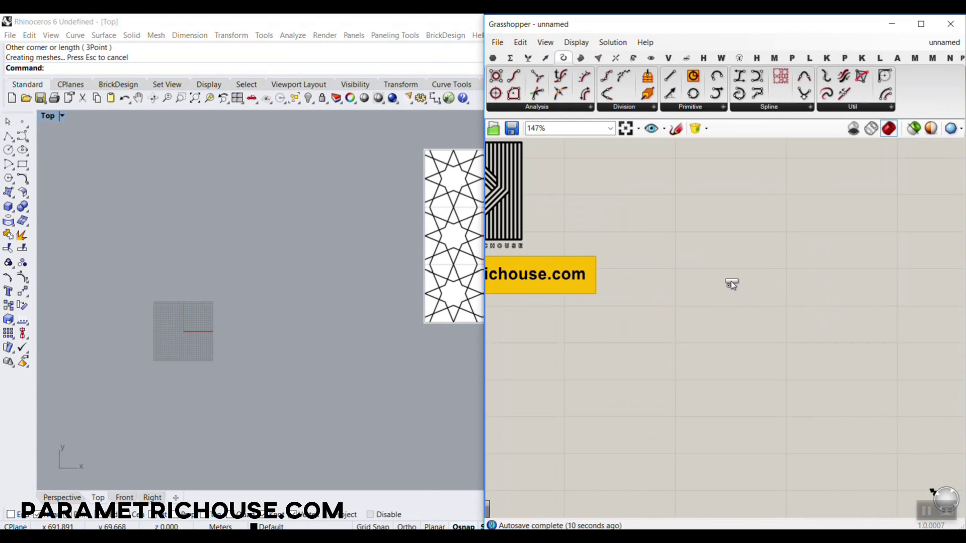
left_click(732, 283)
Step: Add the Bifocals component to the canvas to label components with their names
double_click(665, 210)
type("bif")
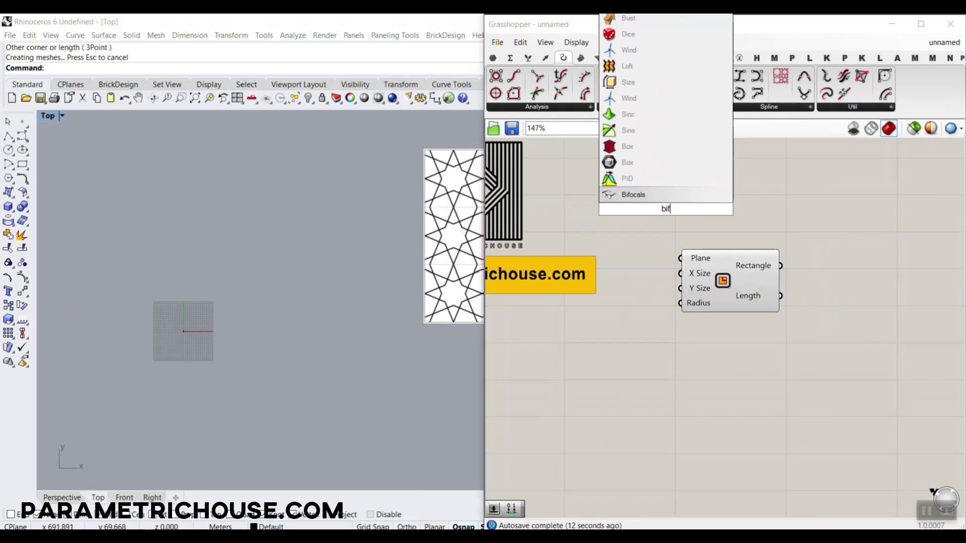
key("Return")
right_click_drag(711, 280, 637, 233)
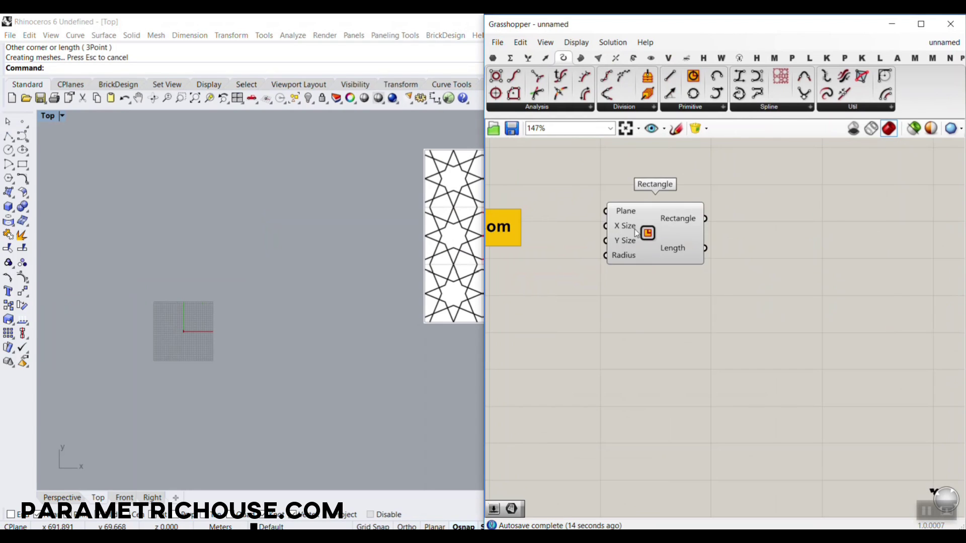
Step: Add a number slider set to 15.5 and connect it to both the X Size and Y Size inputs of the Rectangle
scroll(649, 282, "up", 2)
double_click(608, 318)
type("15.5")
key("Return")
left_click_drag(733, 317, 760, 285)
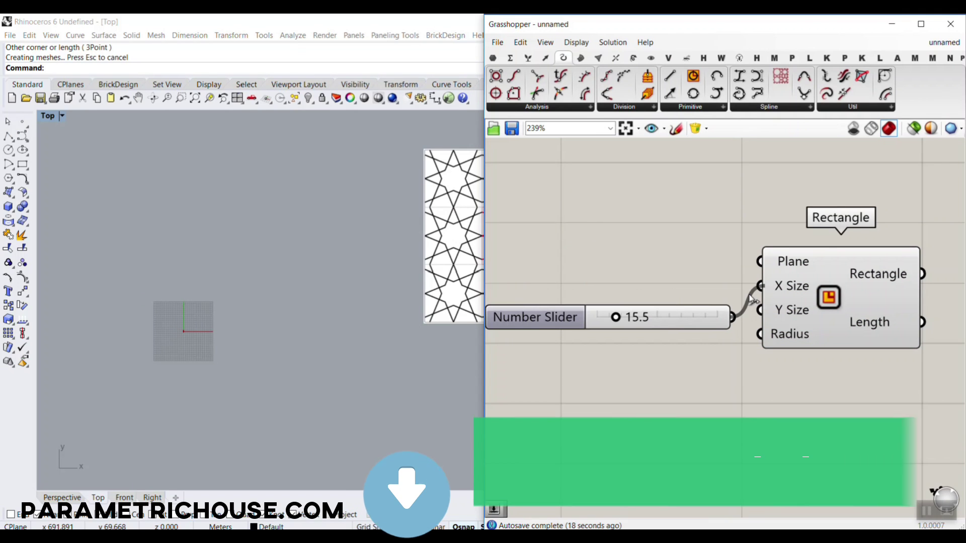
left_click_drag(735, 318, 760, 311)
right_click_drag(183, 332, 211, 305)
scroll(211, 304, "up", 20)
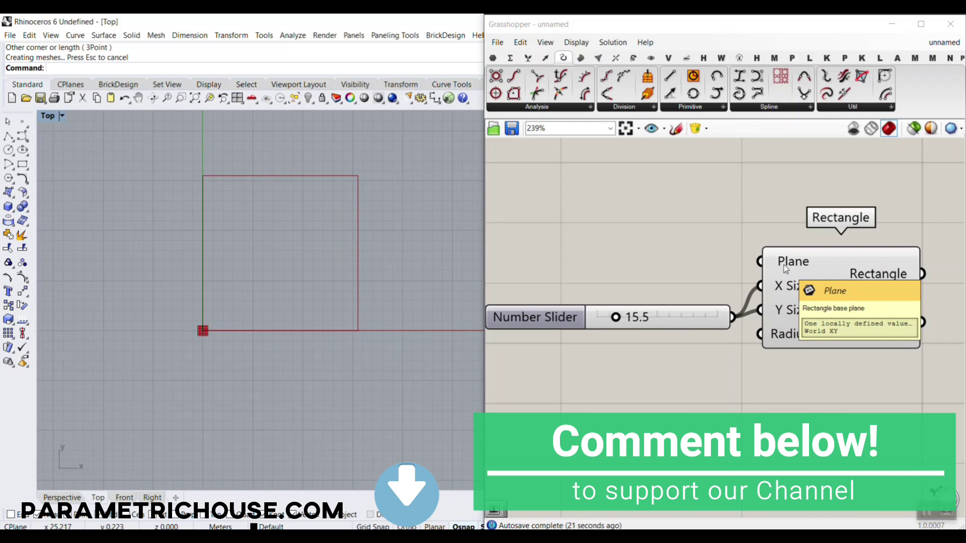
mouse_move(789, 264)
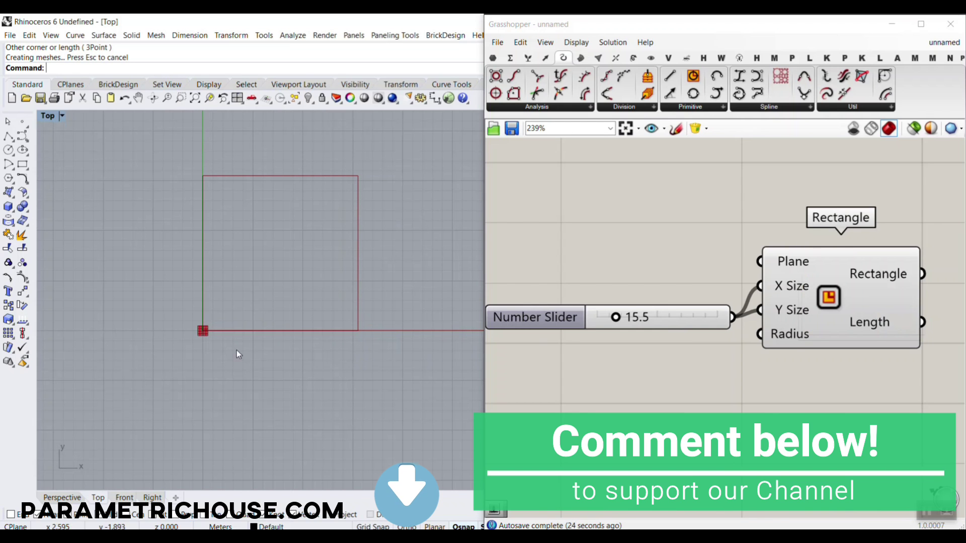
Step: View the square in the Perspective viewport and set its size slider to 17.6
left_click(62, 497)
scroll(230, 277, "up", 10)
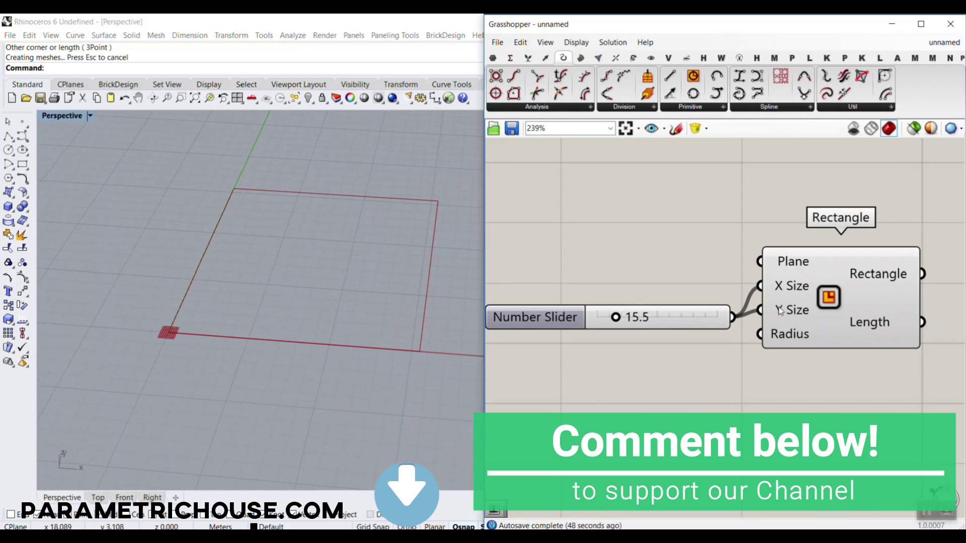
mouse_move(783, 291)
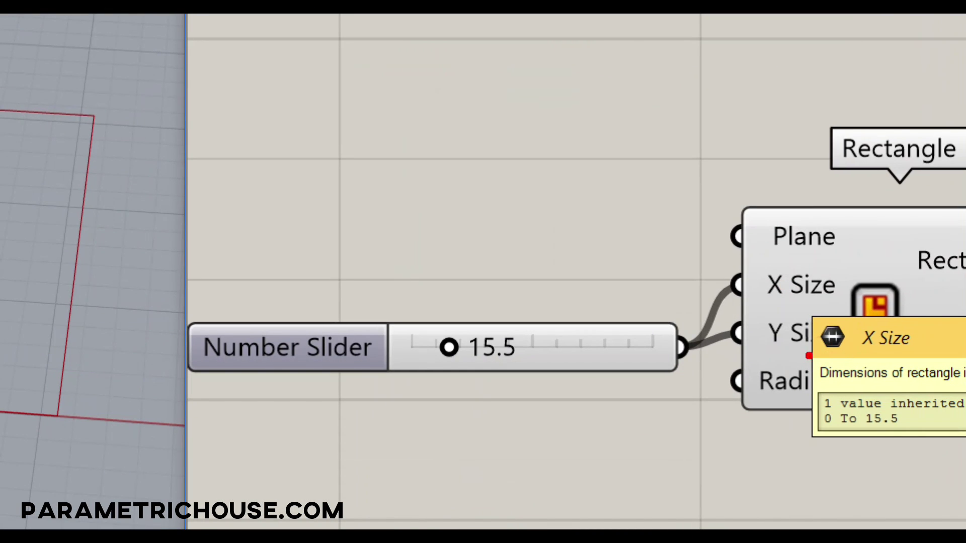
mouse_move(808, 355)
left_mouse_down()
mouse_move(855, 335)
mouse_move(798, 322)
mouse_move(813, 361)
left_mouse_up()
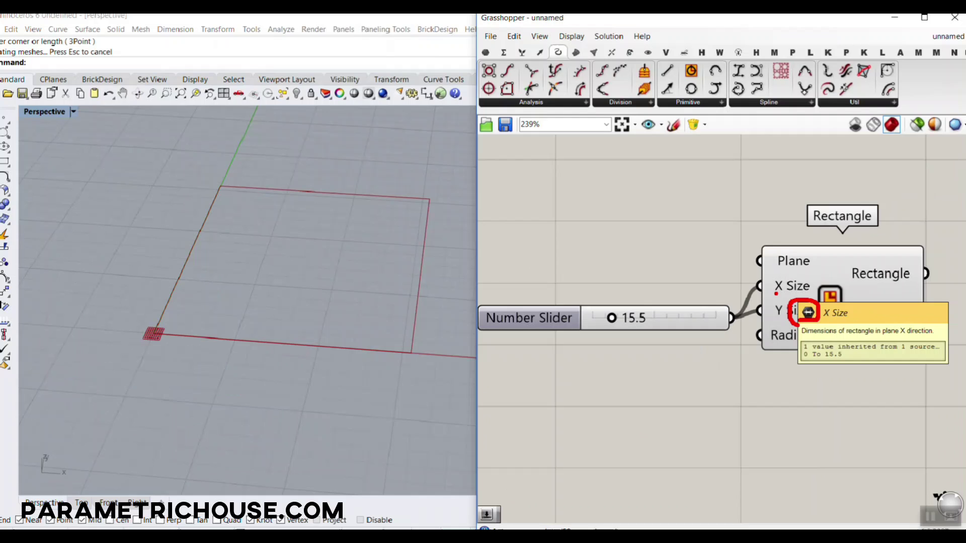
key("Escape")
right_click(658, 247)
right_click_drag(656, 199, 571, 177)
right_click_drag(676, 229, 665, 226)
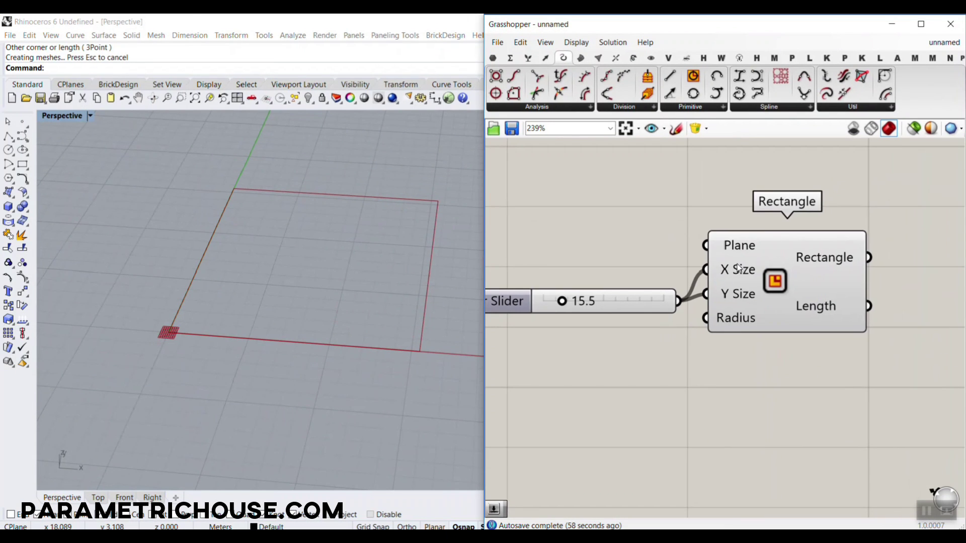
mouse_move(741, 270)
scroll(545, 302, "up", 2)
left_click_drag(567, 302, 570, 301)
right_click_drag(272, 319, 210, 362)
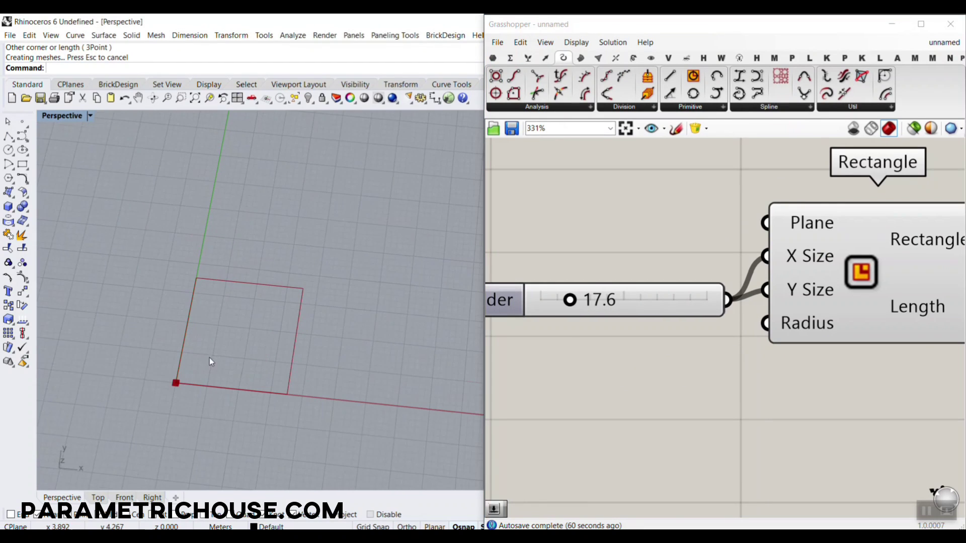
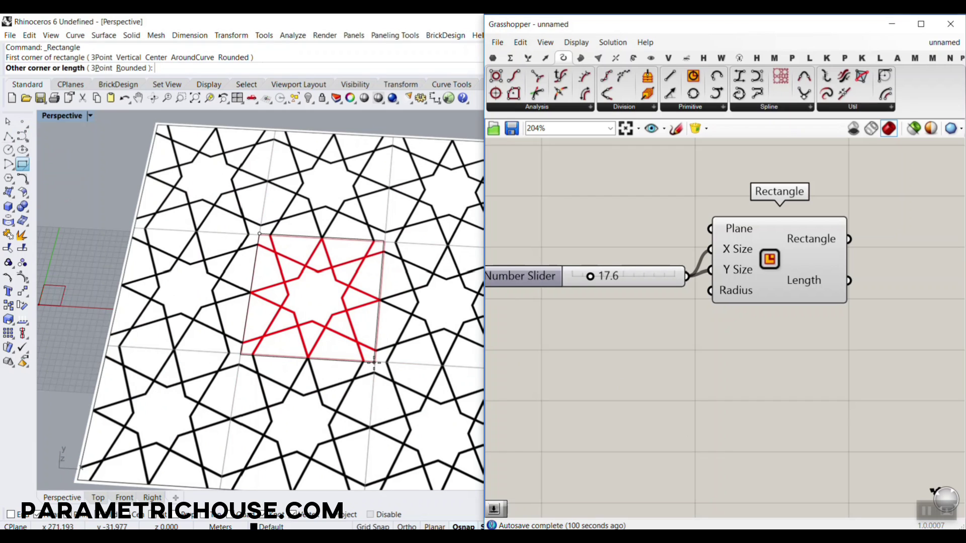
Step: Complete a rectangle around the red star tile on the reference picture and trim away the picture outside it
left_click(372, 362)
scroll(356, 349, "down", 8)
left_click_drag(398, 229, 324, 326)
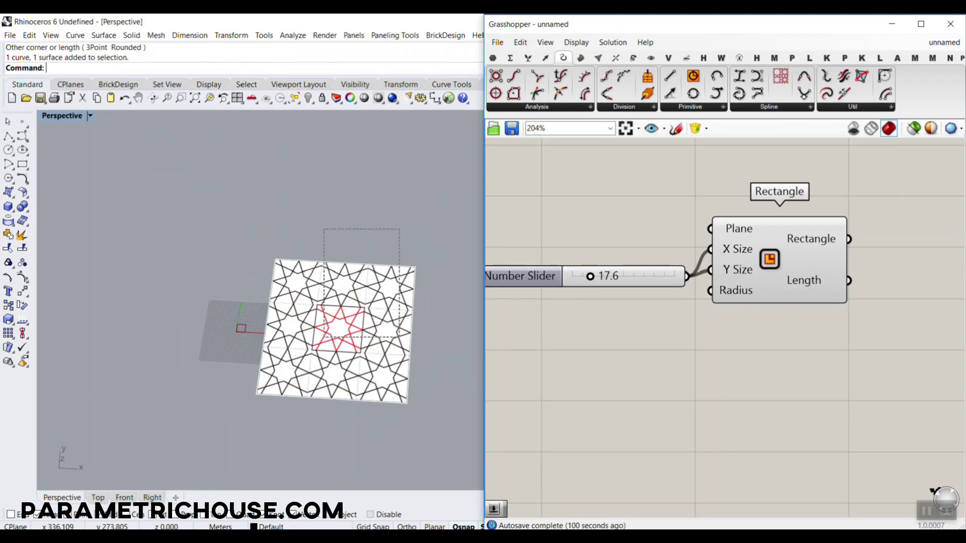
left_click(8, 248)
left_click(330, 285)
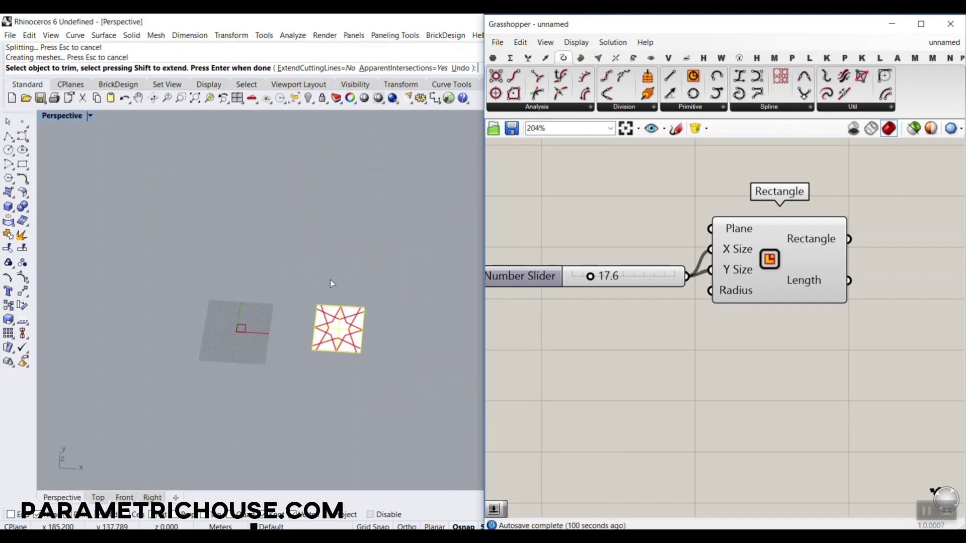
scroll(345, 388, "up", 2)
scroll(346, 387, "up", 5)
key("Return")
Step: Move the trimmed star tile and its border along the X axis, next to the construction grid's origin square
left_click_drag(399, 372, 291, 242)
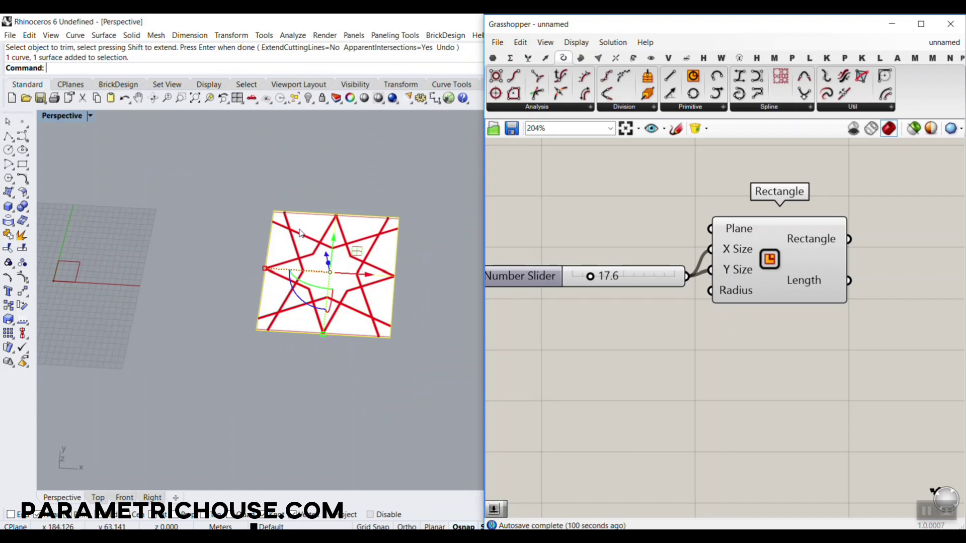
left_click_drag(372, 276, 236, 268)
left_click(326, 351)
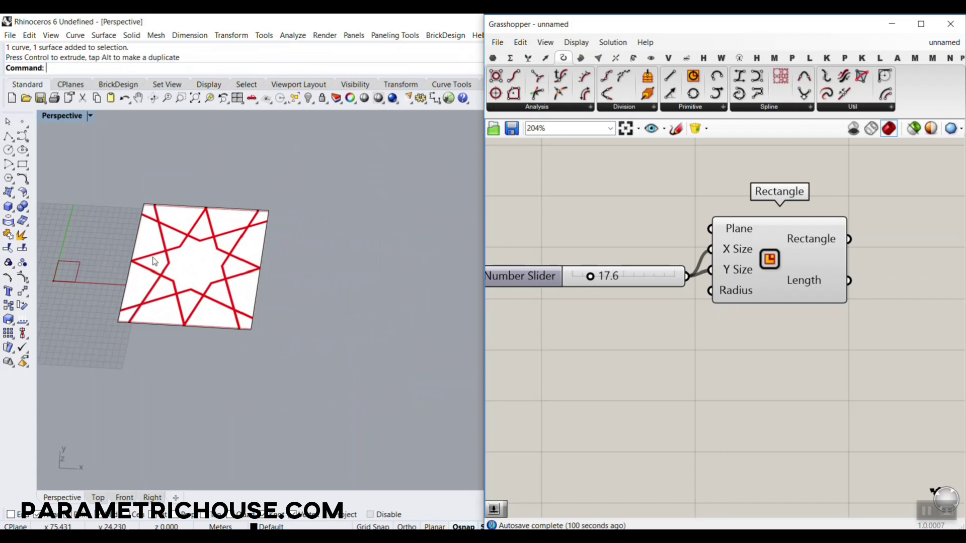
scroll(152, 259, "down", 7)
scroll(114, 284, "up", 10)
Step: Draw the reference tile's vertical and horizontal centre lines between the midpoints of its opposite edges
left_click(9, 136)
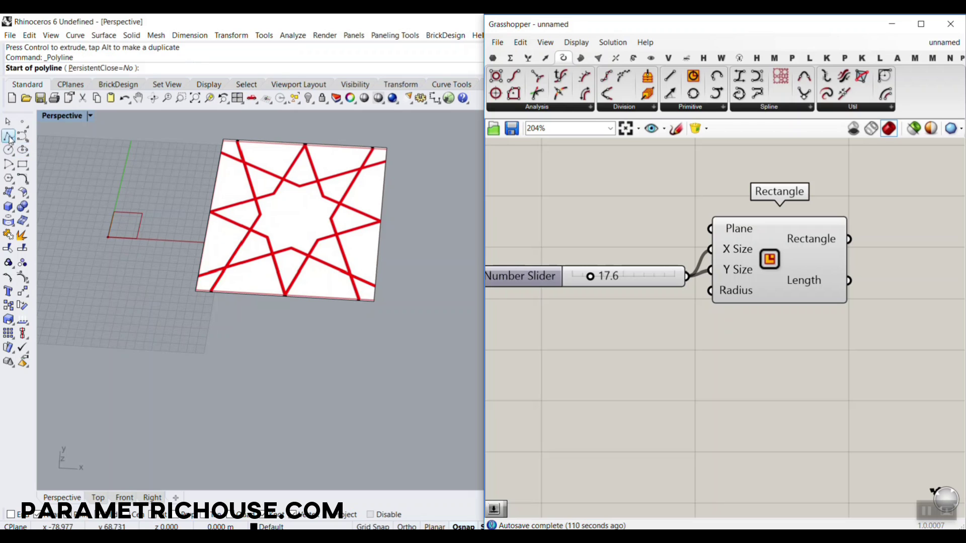
left_click(304, 146)
left_click(286, 296)
key("Return")
key("Return")
left_click(210, 211)
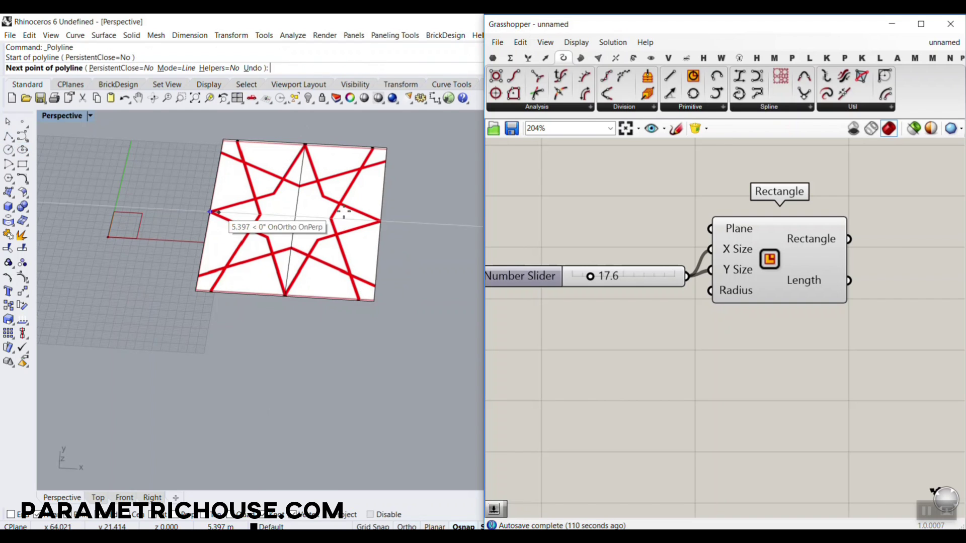
left_click(381, 220)
key("Return")
Step: Draw a diagonal line from the reference tile's upper-right corner to its centre
key("Return")
left_click(386, 148)
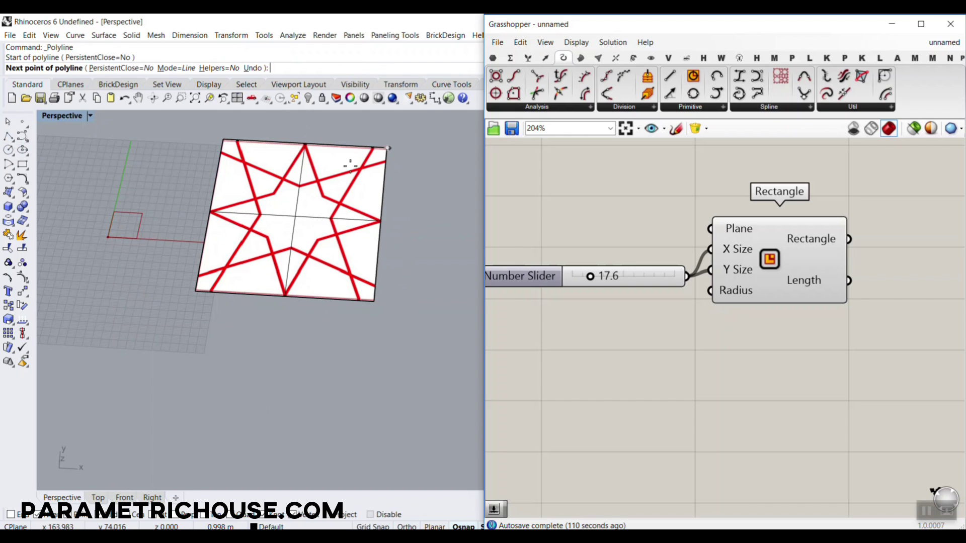
left_click(297, 216)
key("Return")
Step: Compare the upper-right quarter of the reference tile with the base square at the origin
scroll(311, 225, "up", 2)
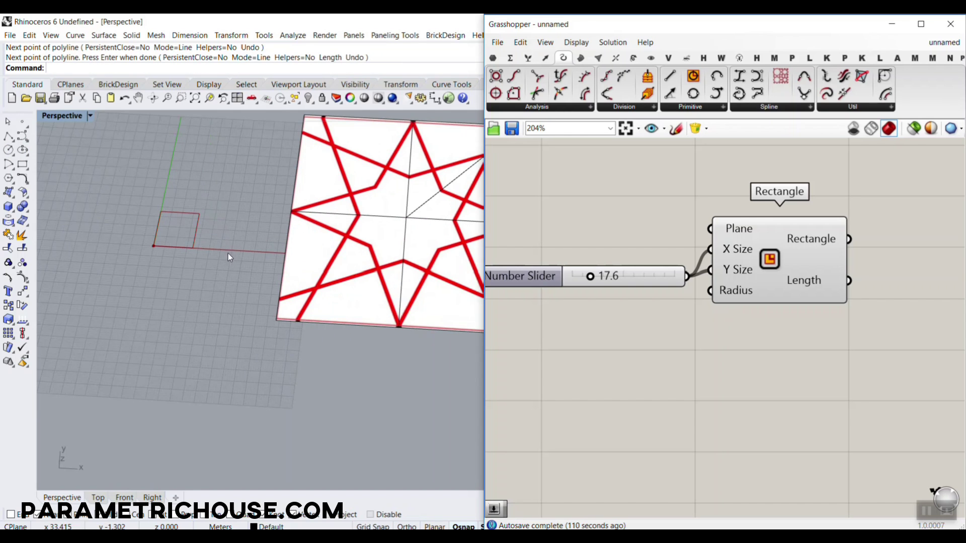
scroll(225, 273, "down", 2)
scroll(388, 192, "up", 2)
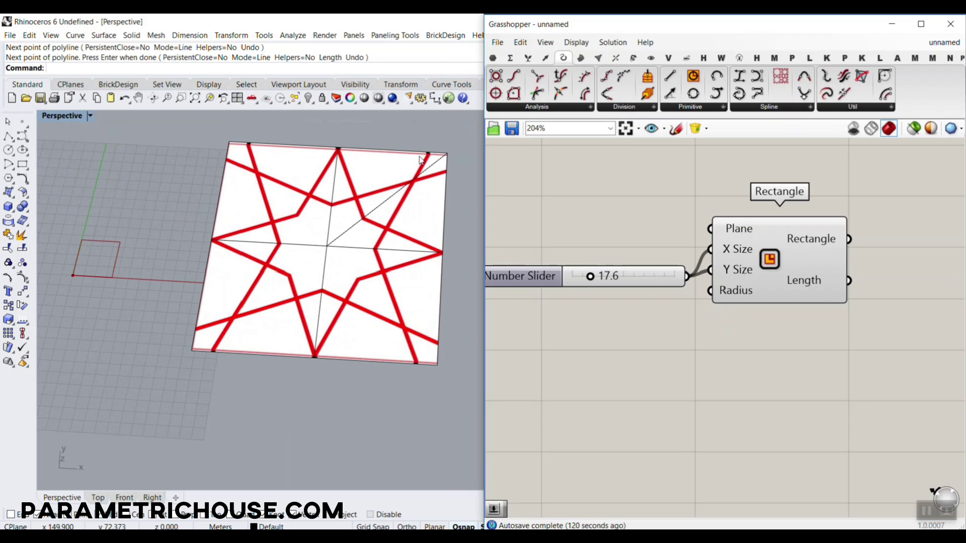
scroll(135, 260, "up", 3)
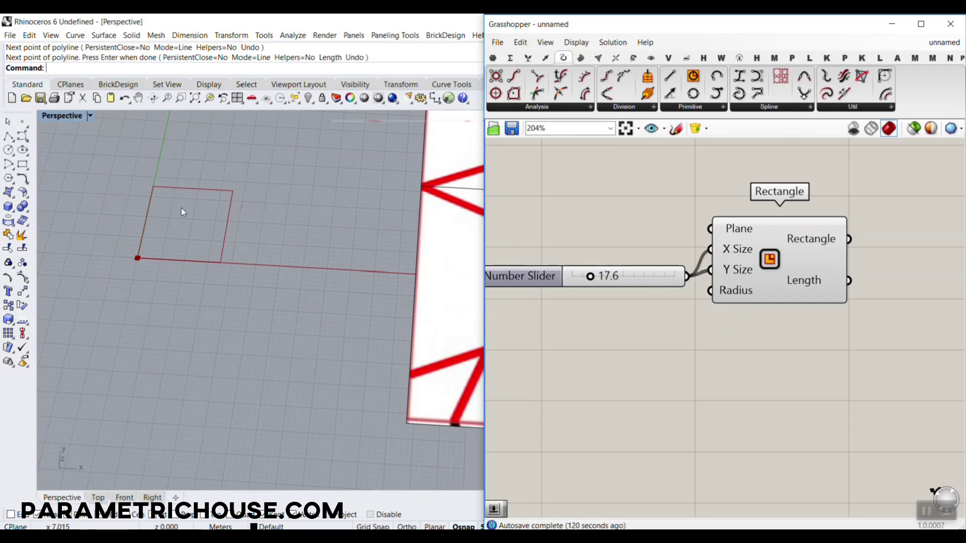
key("ctrl+2")
left_click(201, 191)
left_click_drag(158, 260, 201, 192, "shift")
key("Escape")
Step: Add an Explode component and connect the Rectangle output to its Curve input
right_click_drag(900, 276, 707, 303)
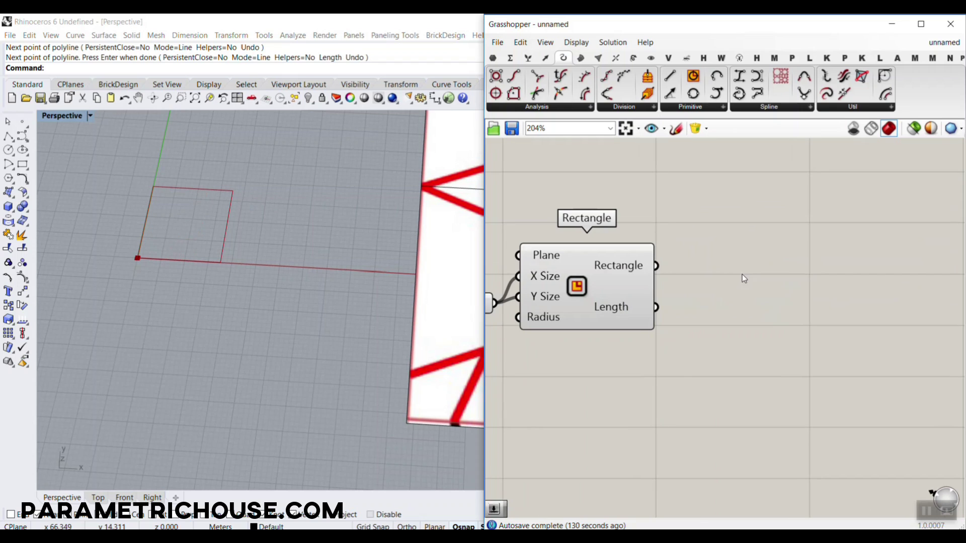
mouse_move(564, 60)
left_click_drag(828, 76, 755, 334)
left_click_drag(656, 265, 748, 278)
Step: Add a List Item component and connect the exploded Segments to its List input
right_click_drag(881, 303, 650, 281)
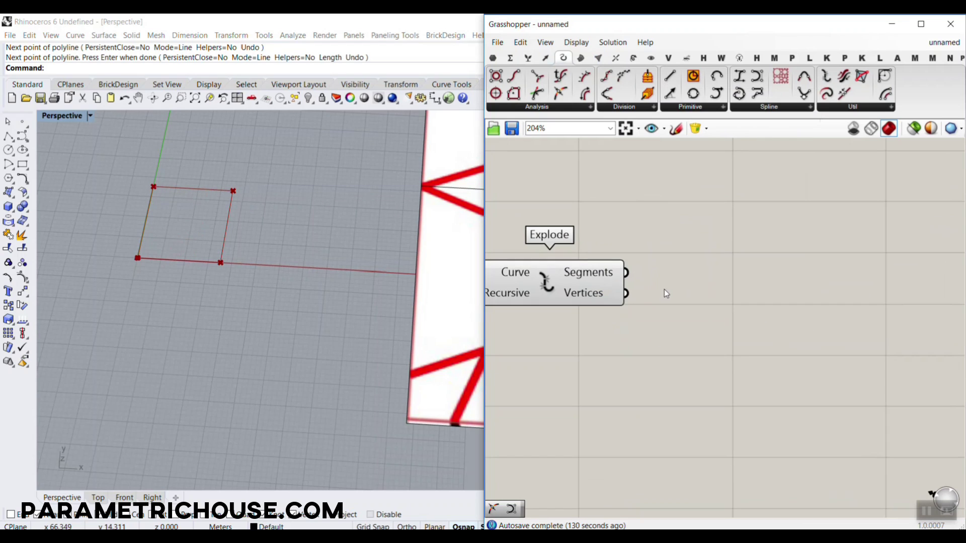
mouse_move(597, 278)
double_click(735, 284)
type("item")
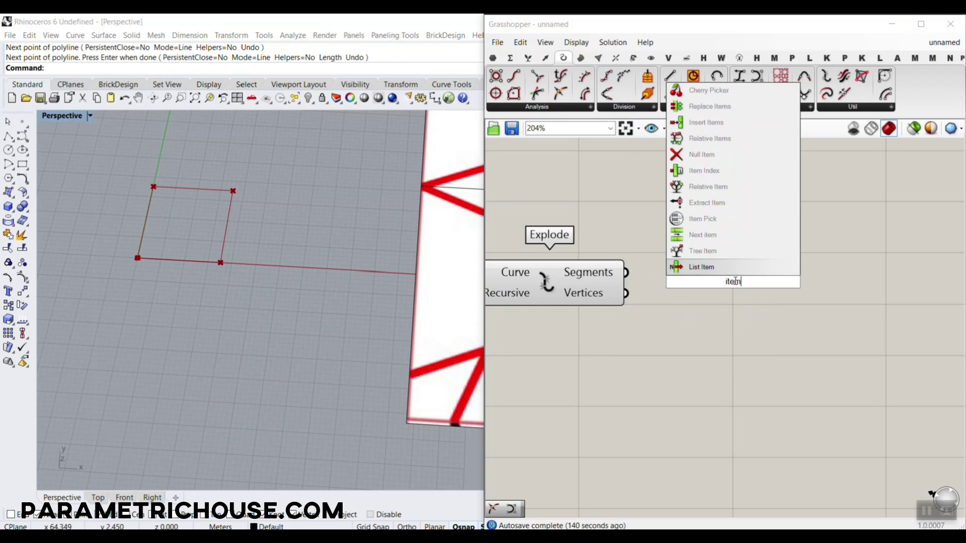
left_click(722, 270)
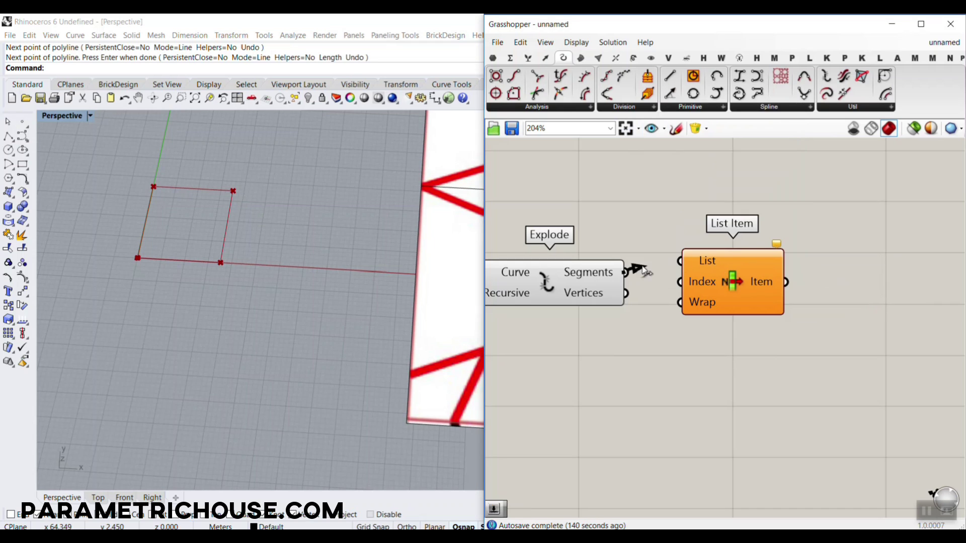
left_click(702, 269)
Step: Add the outputs +1, +2 and +3 to the List Item component
scroll(704, 317, "up", 3)
left_click(696, 305)
left_click(695, 305)
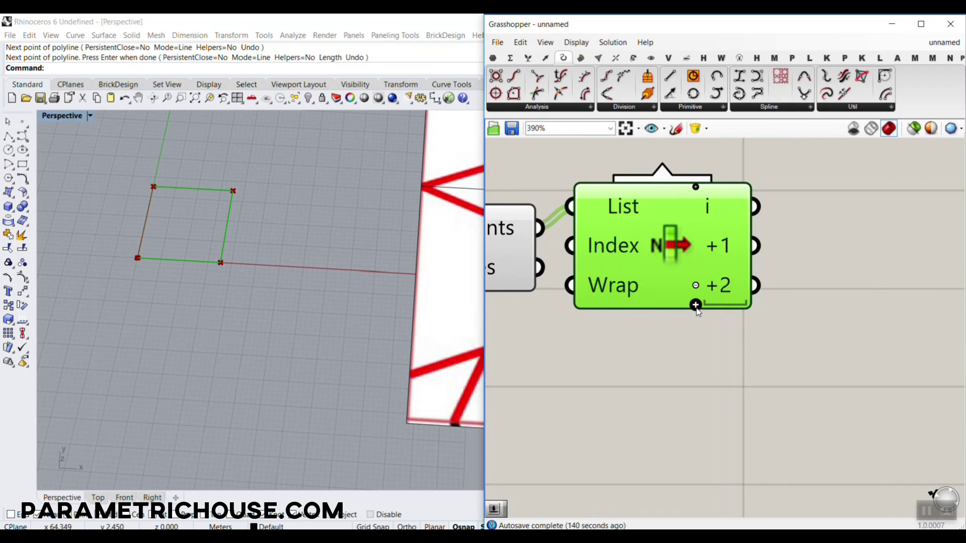
left_click(696, 306)
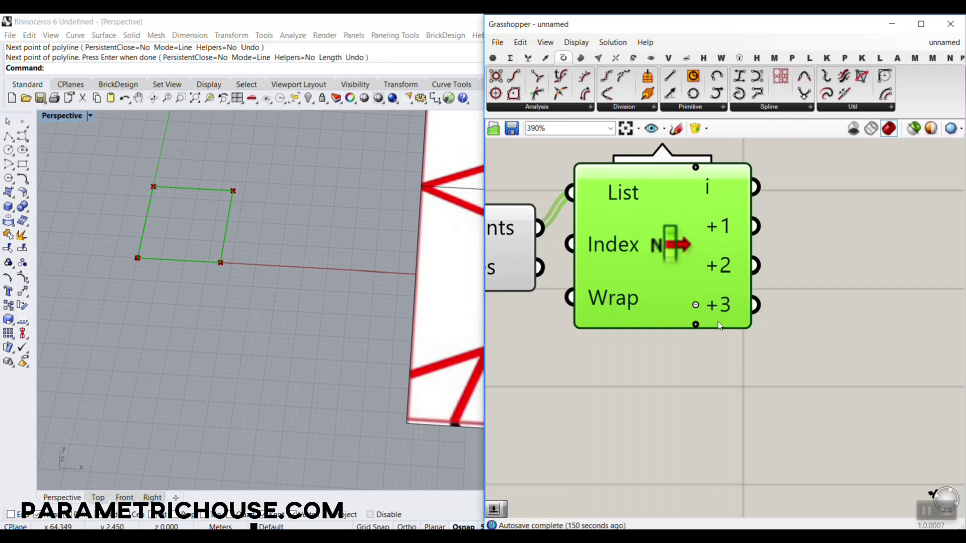
scroll(718, 325, "down", 2)
Step: Connect a Point On Curve component to List Item outputs i and +2 each, and set them to 0.241 and 0.332
right_click_drag(806, 309, 782, 311)
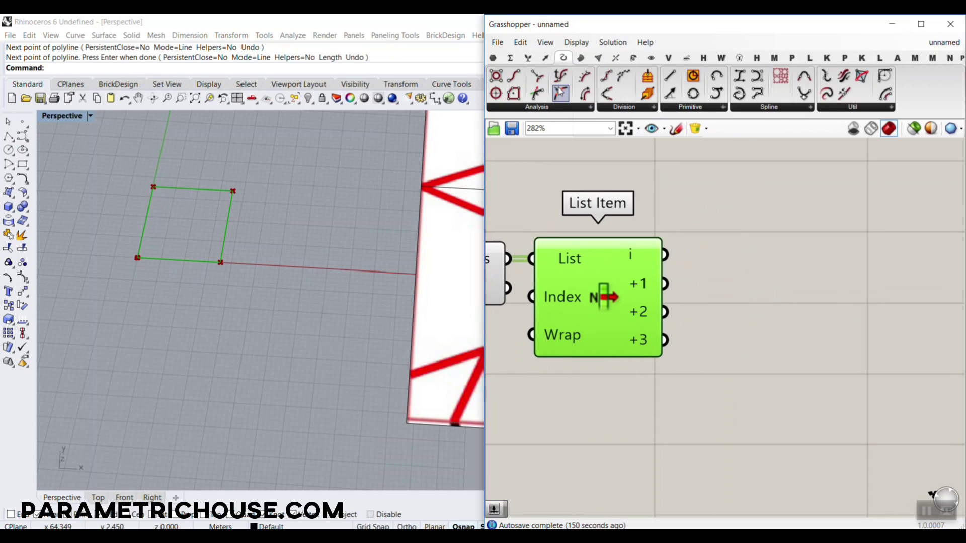
left_click_drag(564, 102, 798, 256)
left_click_drag(665, 255, 708, 254)
left_click_drag(790, 257, 828, 324)
left_click(817, 252)
left_click(757, 374)
left_click_drag(666, 313, 718, 325)
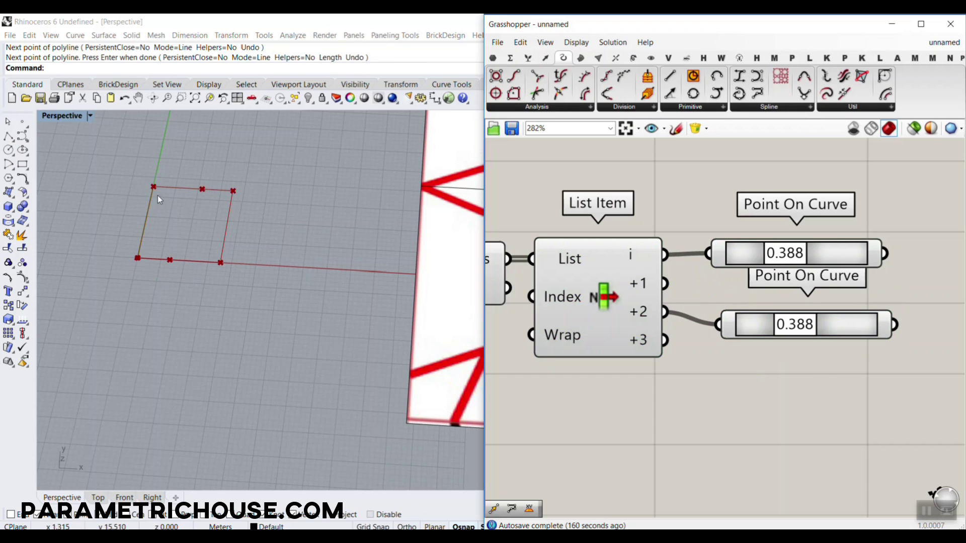
left_click_drag(790, 255, 770, 259)
mouse_move(795, 325)
left_mouse_down()
mouse_move(815, 326)
mouse_move(791, 331)
left_mouse_up()
Step: Add a Line component and connect the two Point On Curve outputs to its Start Point and End Point
right_click_drag(878, 243, 709, 224)
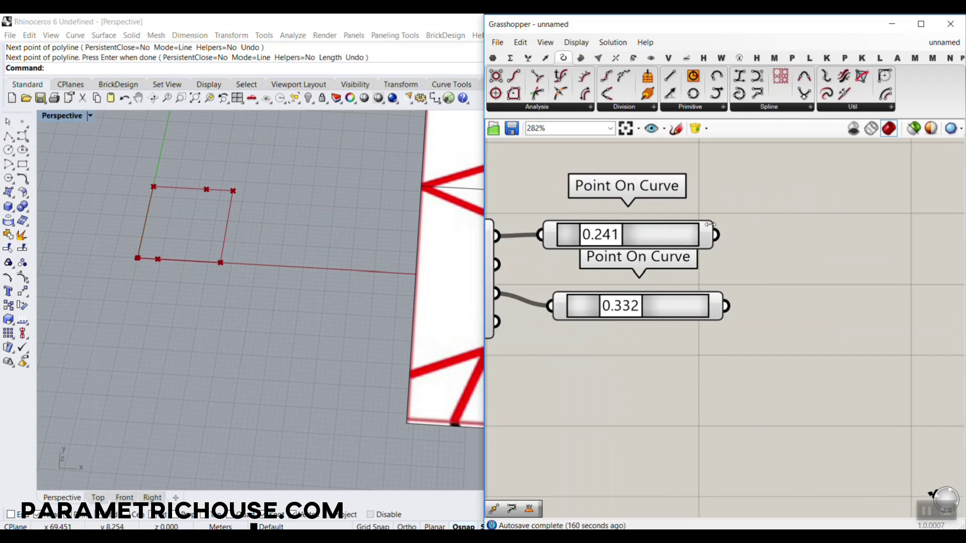
left_click_drag(690, 107, 821, 289)
left_click_drag(716, 235, 736, 303)
left_click_drag(747, 299, 782, 282)
Step: Set the line's start point parameter to 0.165 and its end point parameter to 0.099 to match the reference star
right_click_drag(173, 277, 193, 275)
scroll(193, 275, "down", 8)
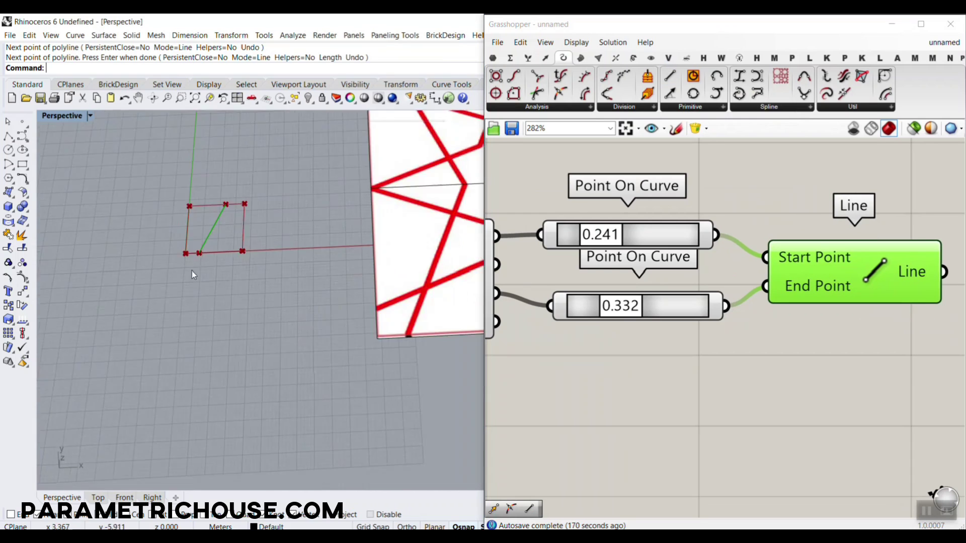
scroll(332, 228, "up", 3)
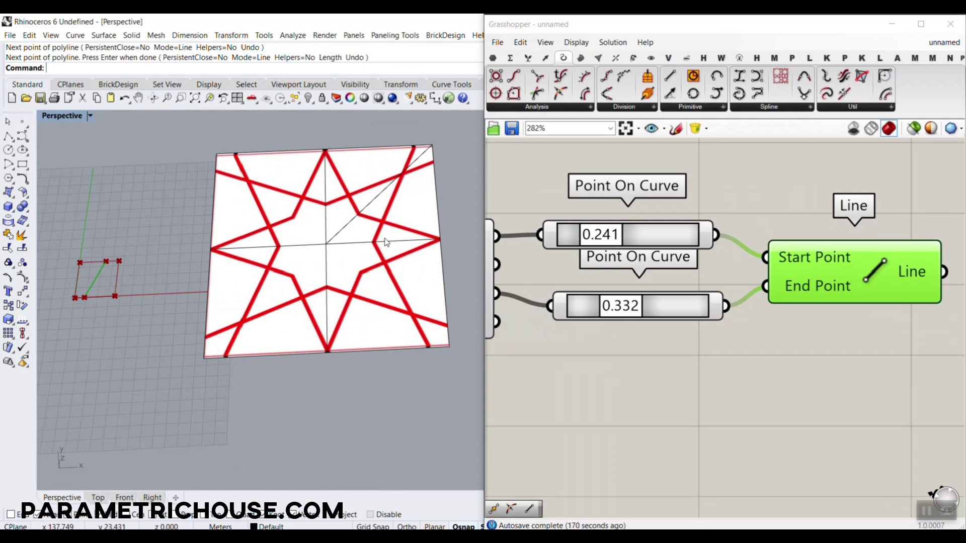
scroll(111, 294, "up", 6)
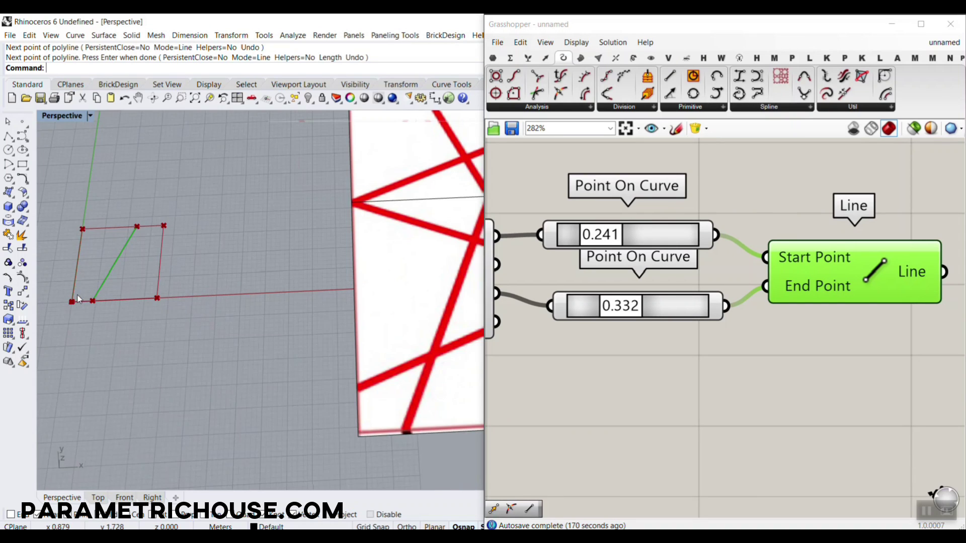
scroll(285, 285, "down", 3)
mouse_move(594, 239)
left_mouse_down()
mouse_move(609, 239)
mouse_move(587, 240)
left_mouse_up()
left_click_drag(610, 315, 582, 317)
scroll(157, 310, "down", 6)
scroll(298, 308, "up", 6)
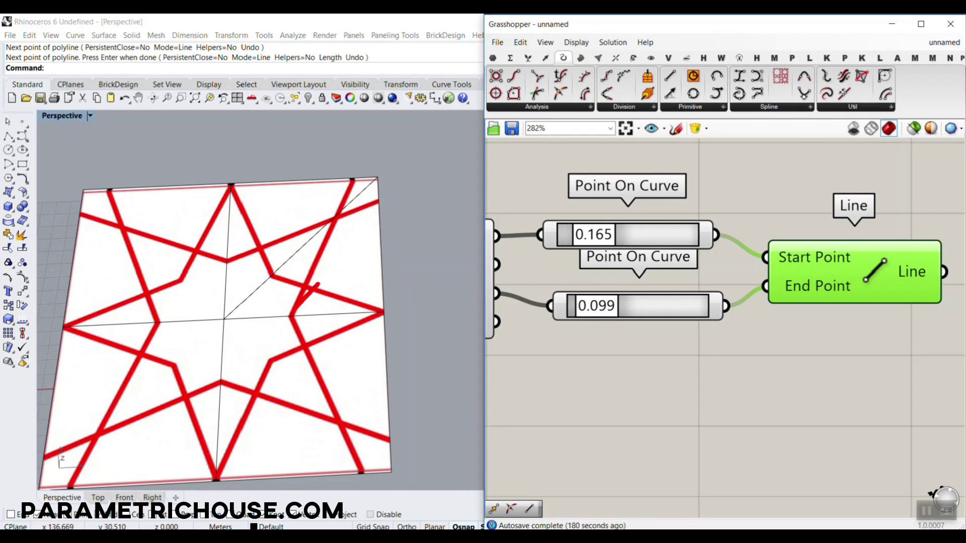
left_click_drag(295, 315, 352, 181, "shift")
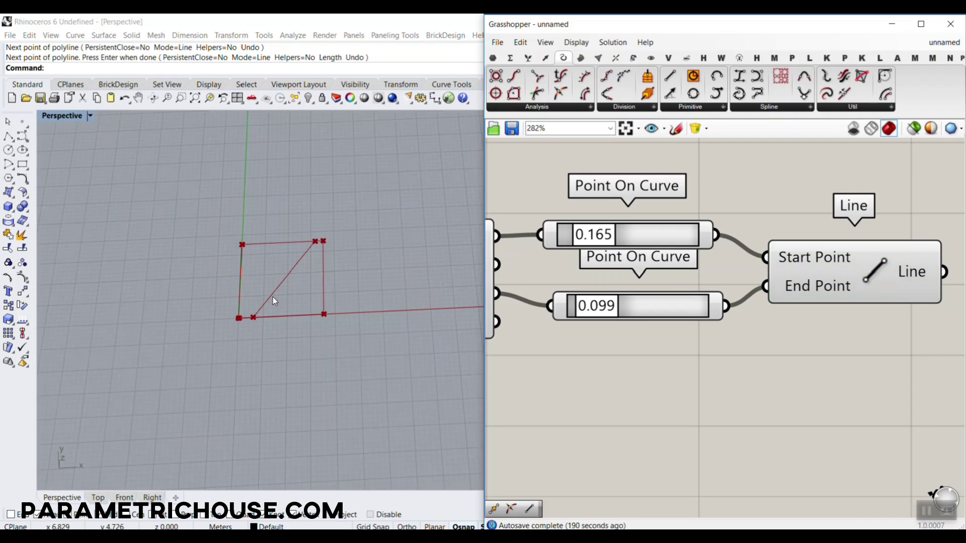
Step: Add a Mirror component and connect the Line output to its Geometry input
scroll(809, 274, "down", 1)
right_click_drag(875, 280, 578, 297)
scroll(694, 306, "up", 3)
double_click(695, 305)
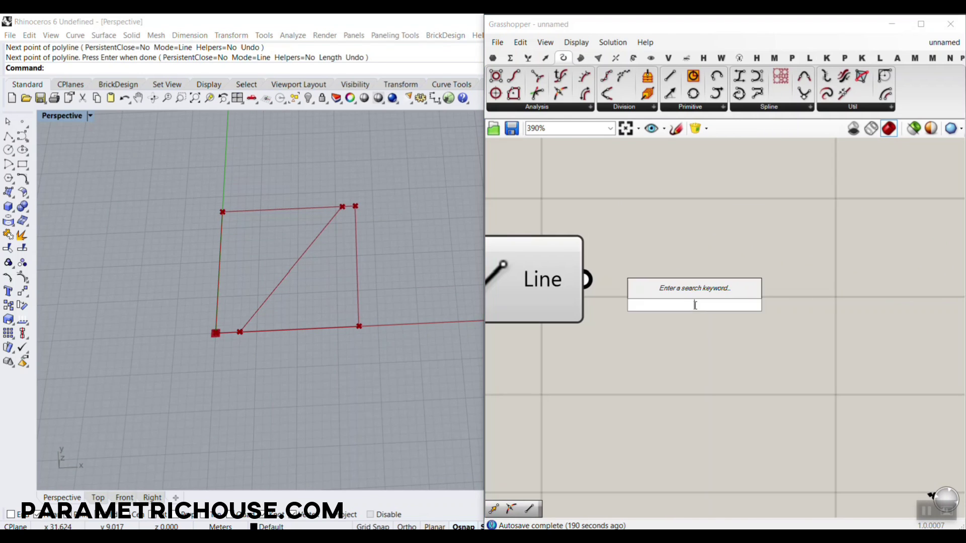
type("mirror")
key("Return")
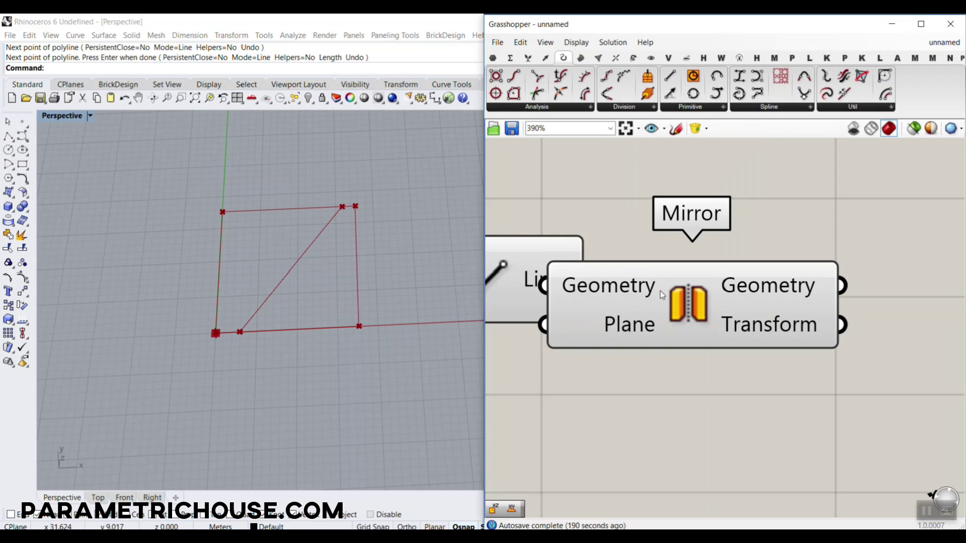
left_click_drag(587, 280, 674, 328)
scroll(618, 367, "down", 2)
mouse_move(675, 325)
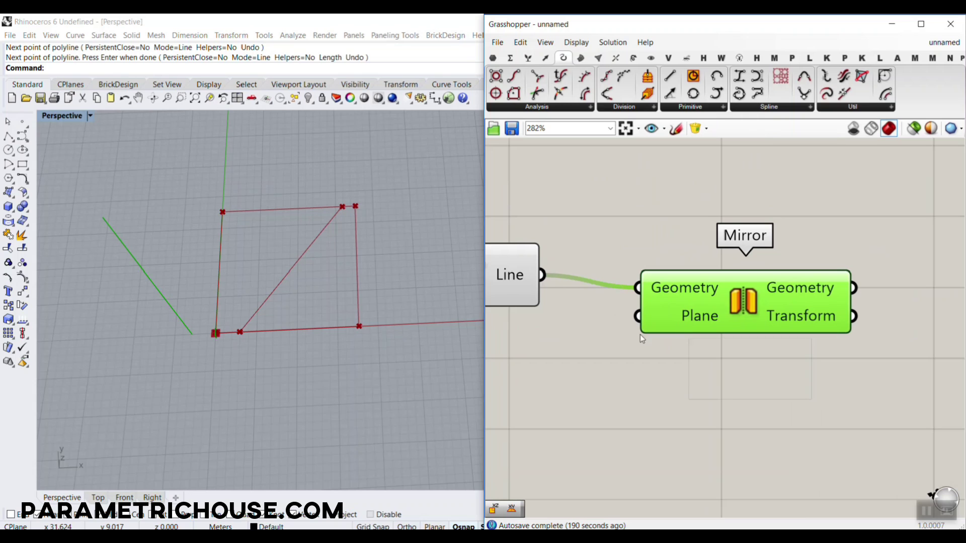
right_click_drag(341, 343, 335, 287)
scroll(343, 273, "up", 5)
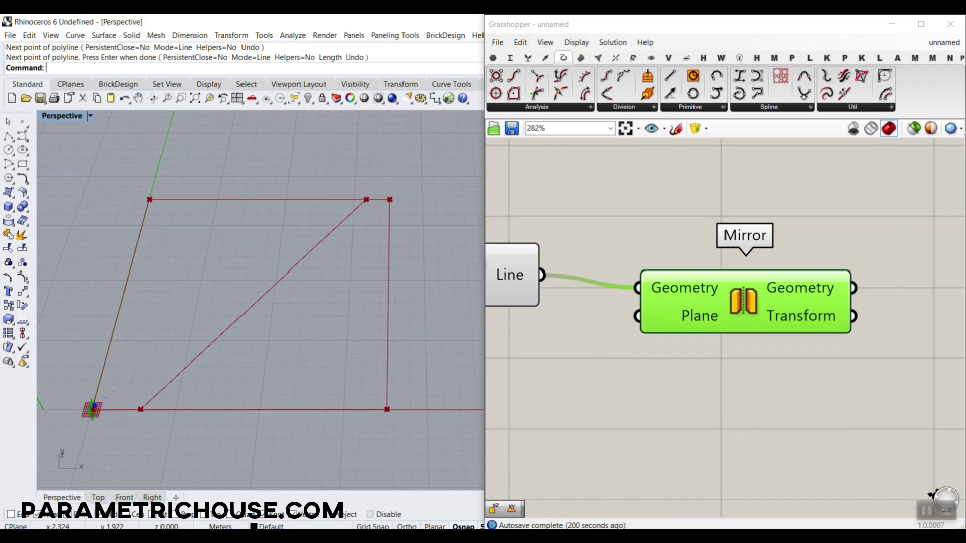
left_click_drag(91, 404, 389, 201)
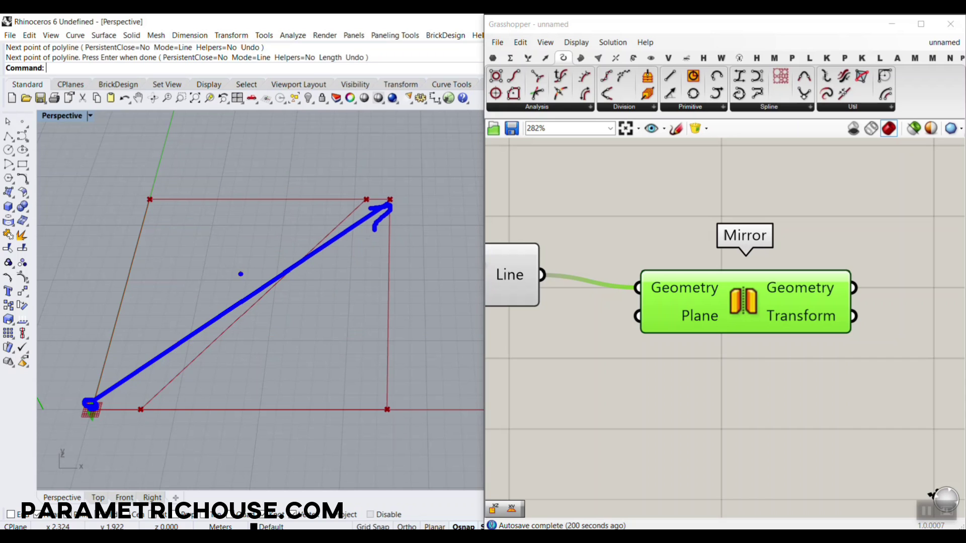
mouse_move(84, 405)
left_mouse_down()
mouse_move(57, 322)
mouse_move(108, 313)
left_mouse_up()
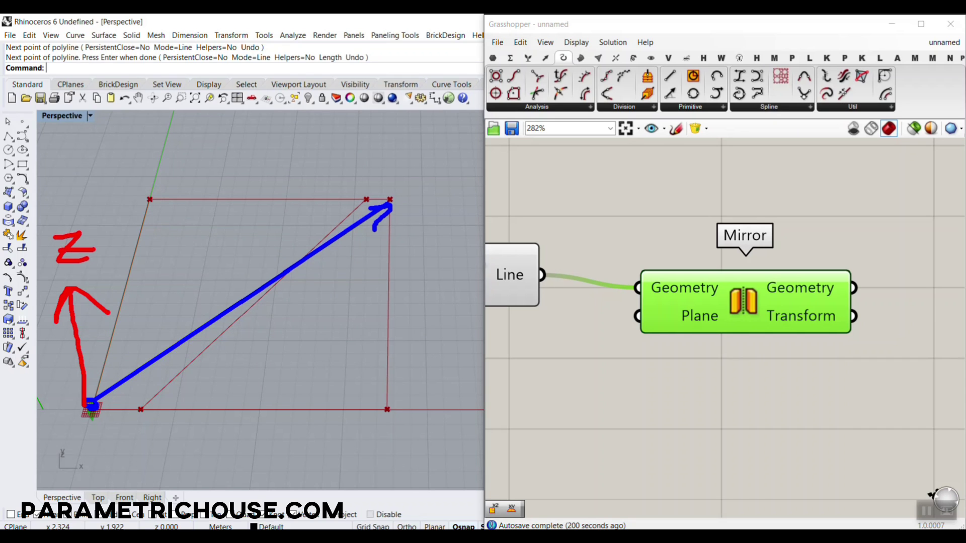
left_click_drag(374, 134, 386, 207)
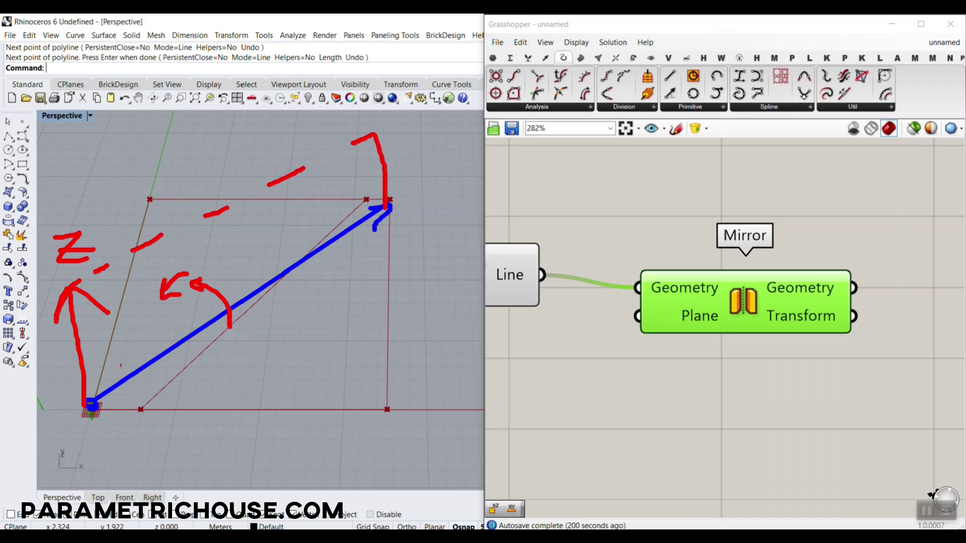
left_click_drag(101, 361, 400, 220)
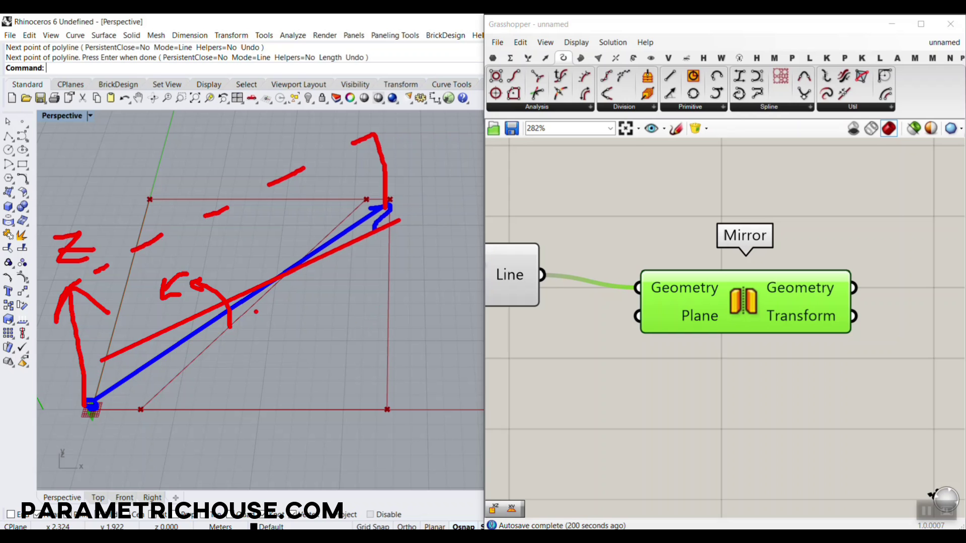
key("Escape")
Step: Add a Construct Plane component below the Line and Mirror components
scroll(707, 298, "down", 3)
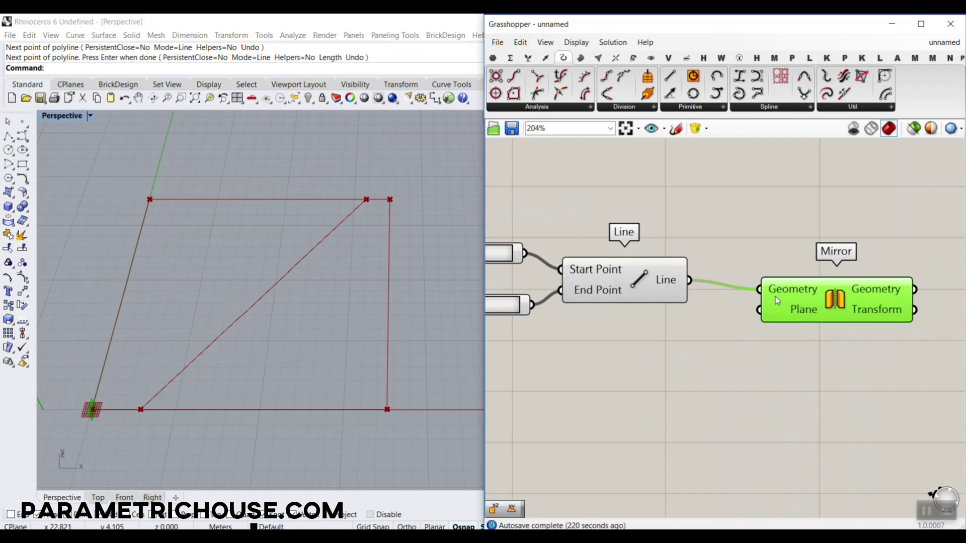
left_click(546, 57)
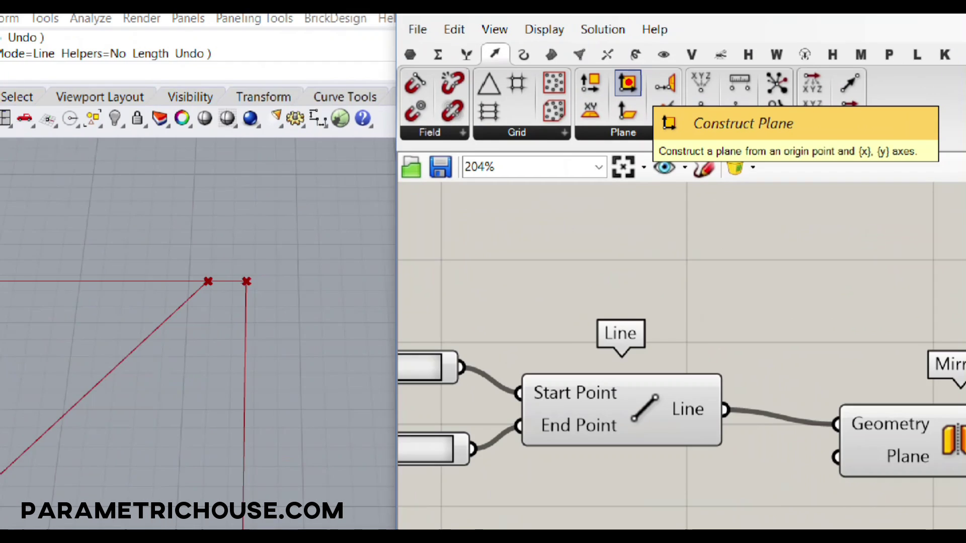
left_click_drag(628, 82, 652, 519)
scroll(527, 458, "up", 3)
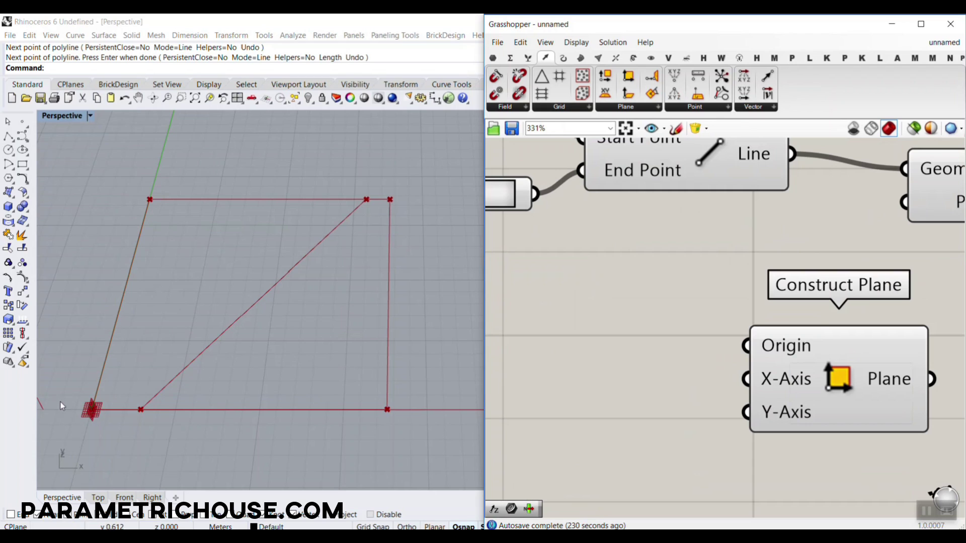
Step: Duplicate the List Item component below the original and connect Explode's Vertices output to the copy's List input
scroll(696, 283, "down", 4)
right_click_drag(612, 294, 777, 300)
right_click_drag(666, 292, 777, 294)
scroll(658, 235, "up", 1)
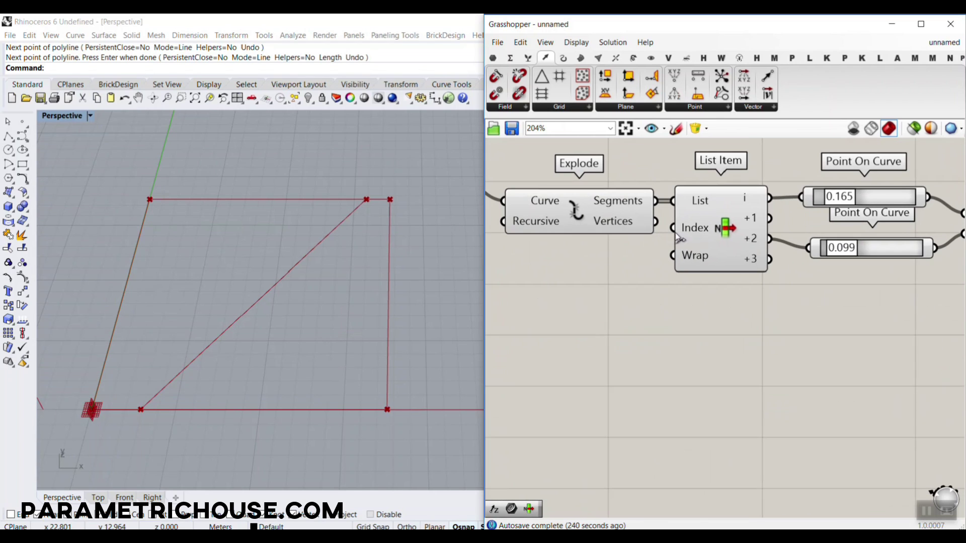
left_click(723, 223)
left_click_drag(723, 224, 718, 338, "alt")
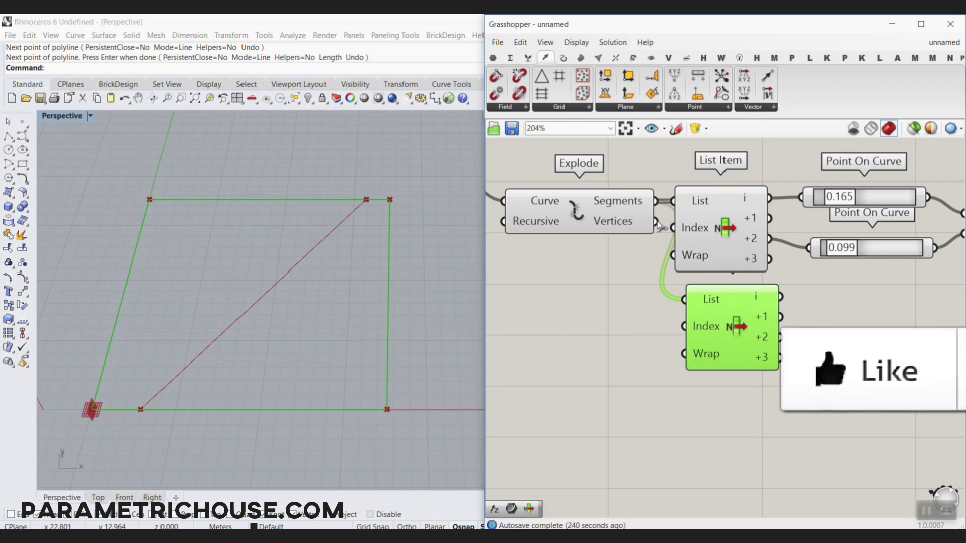
left_click_drag(655, 222, 703, 301)
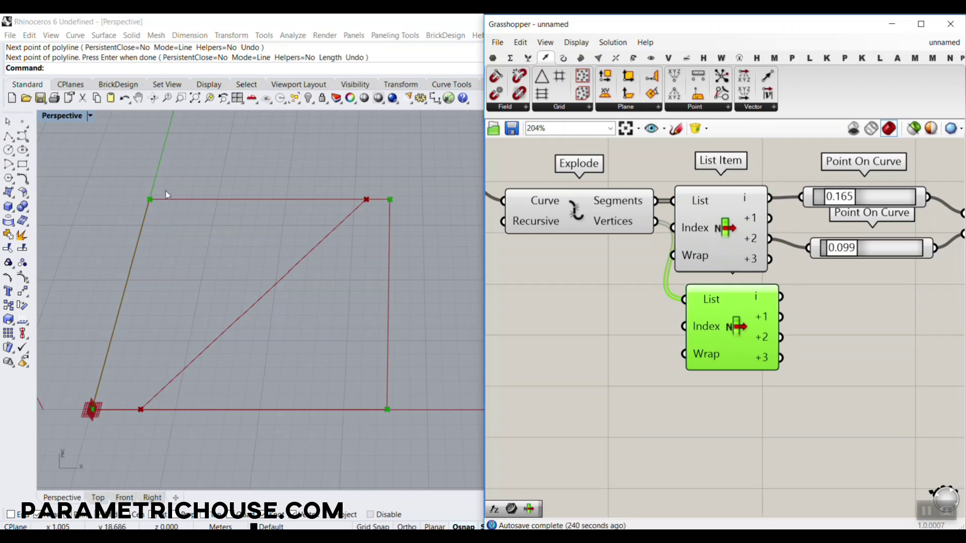
Step: Add a Vector 2Pt component between the second List Item and Construct Plane
right_click_drag(781, 213, 585, 217)
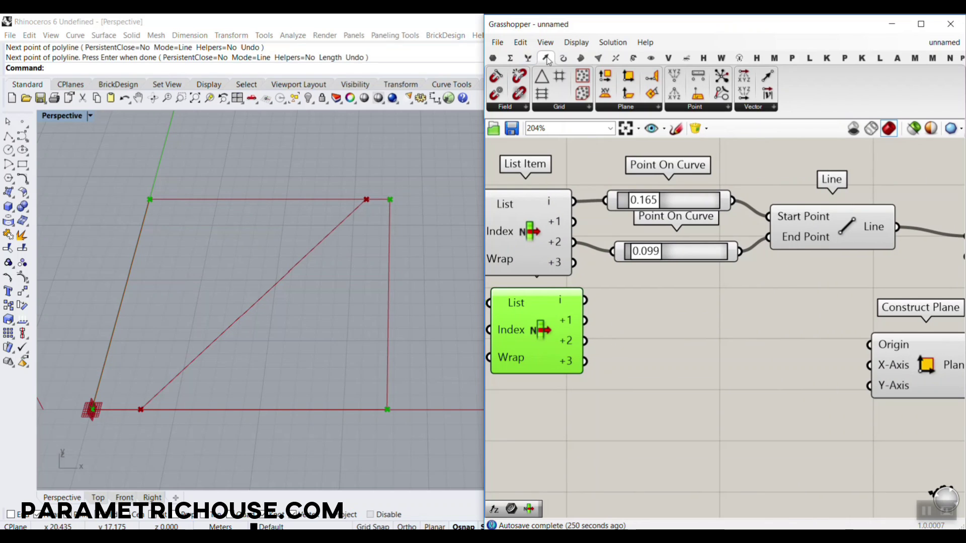
mouse_move(548, 60)
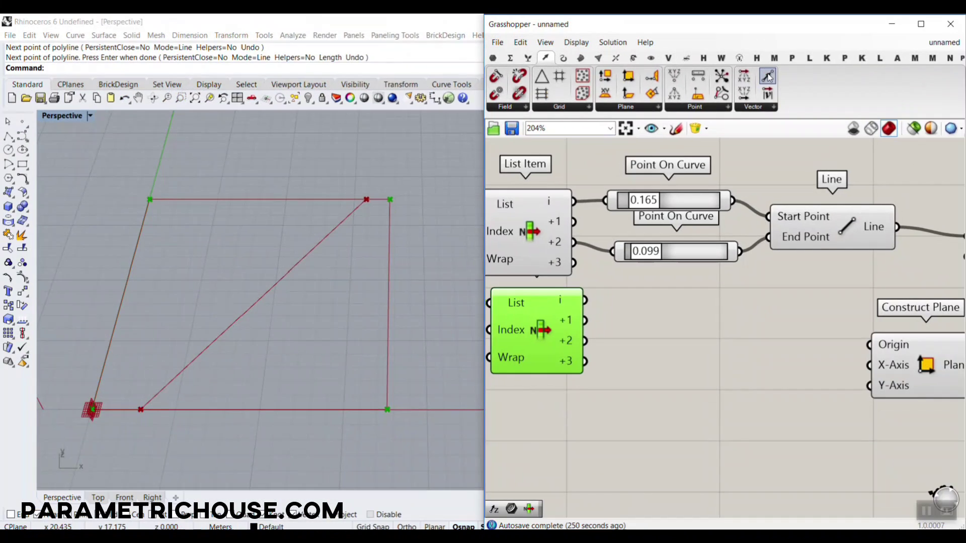
left_click_drag(768, 75, 697, 347)
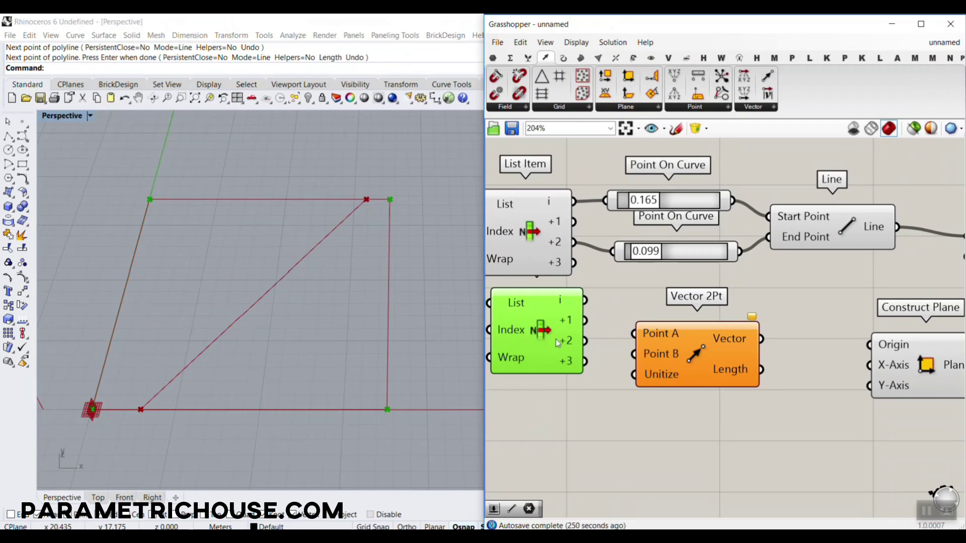
right_click_drag(619, 342, 628, 324)
left_click_drag(692, 337, 719, 341)
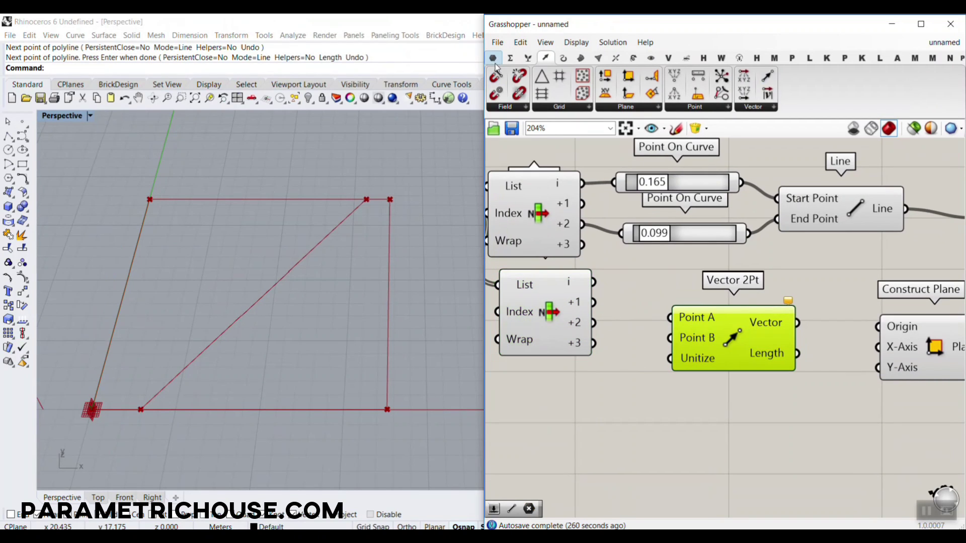
Step: Check which corners the second List Item's outputs i and +2 give with a temporary Point component, and delete it
left_click(493, 58)
left_click_drag(496, 75, 637, 289)
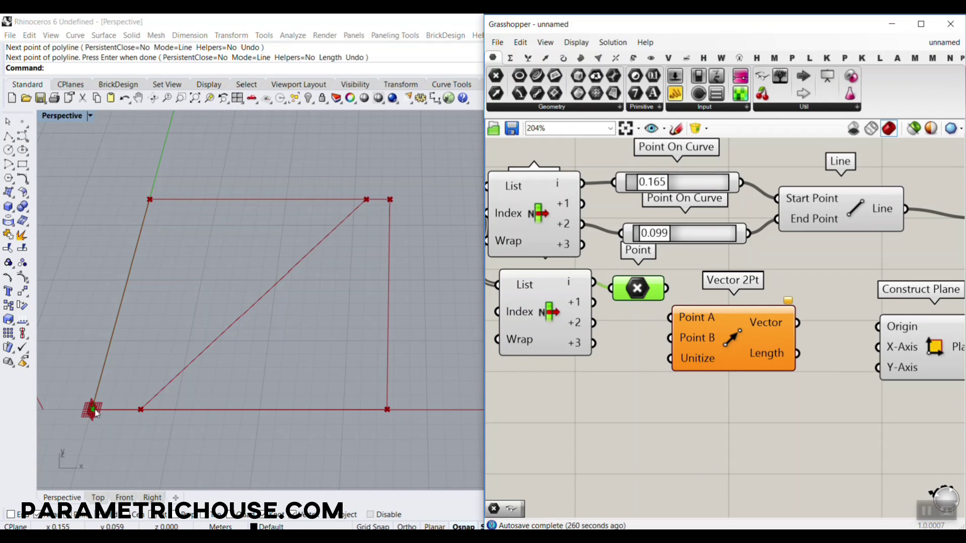
left_click_drag(593, 323, 640, 297)
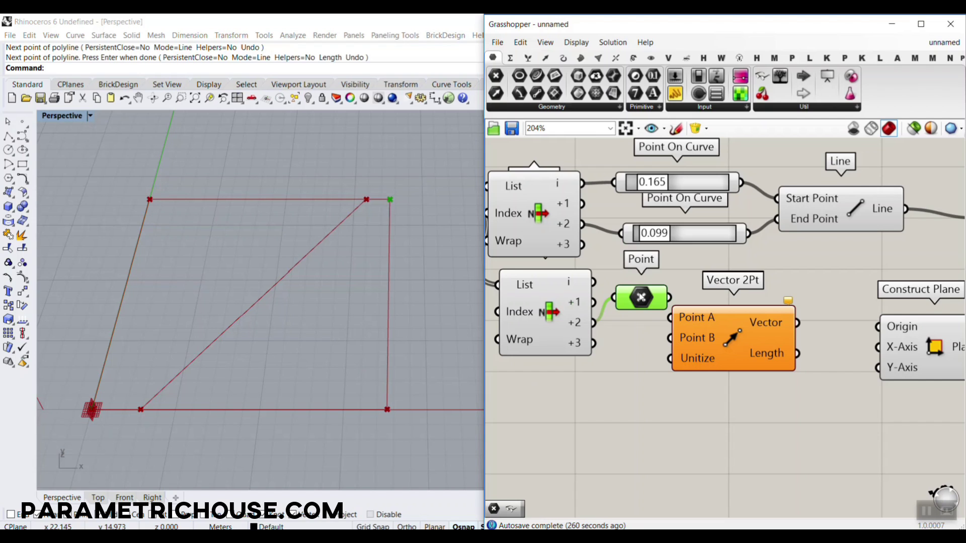
key("Delete")
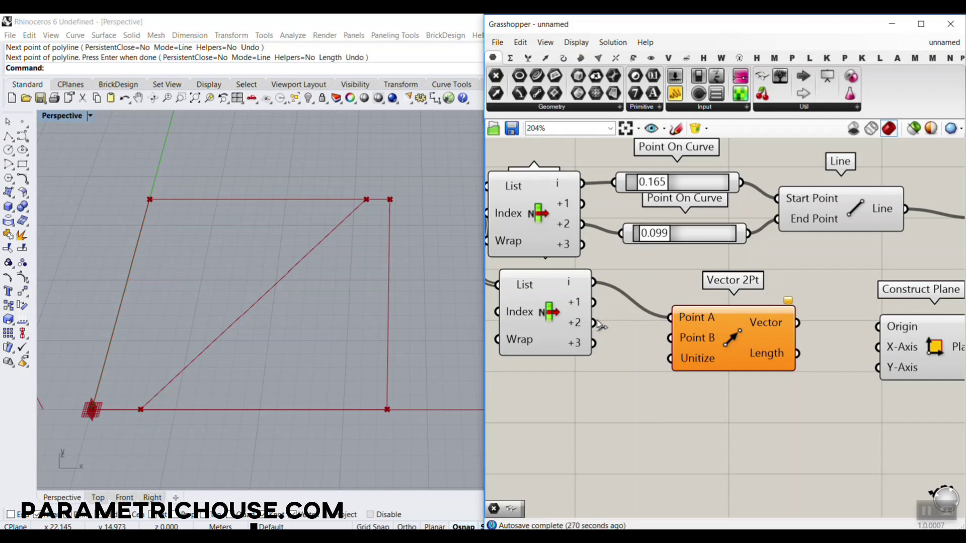
Step: Connect List Item outputs i and +2 to Vector 2Pt's Point A and Point B, and its Vector output to Construct Plane's X-Axis
left_click_drag(594, 322, 670, 338)
left_click_drag(797, 323, 878, 347)
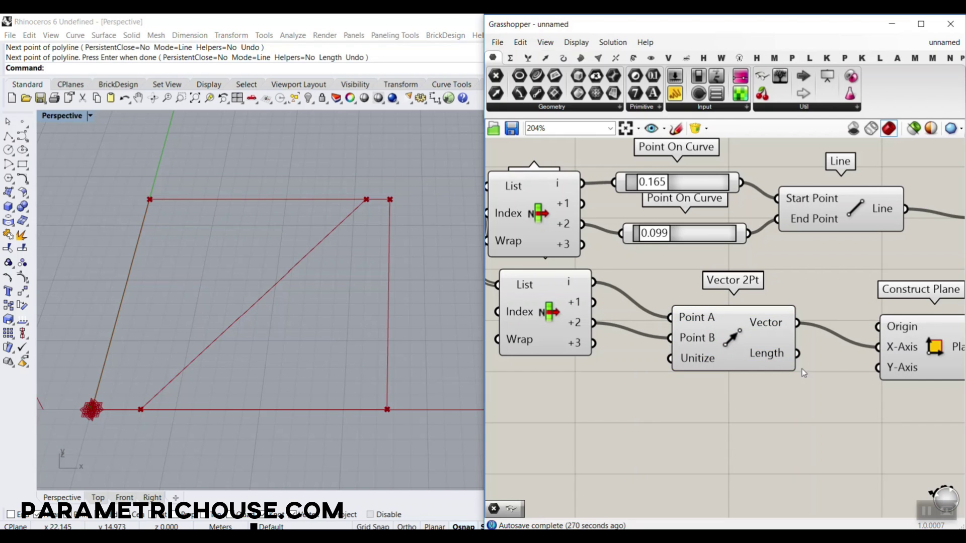
Step: Add a Unit Z component, connect it to Construct Plane's Y-Axis input, and inspect the resulting plane in the viewport
right_click_drag(925, 361, 792, 318)
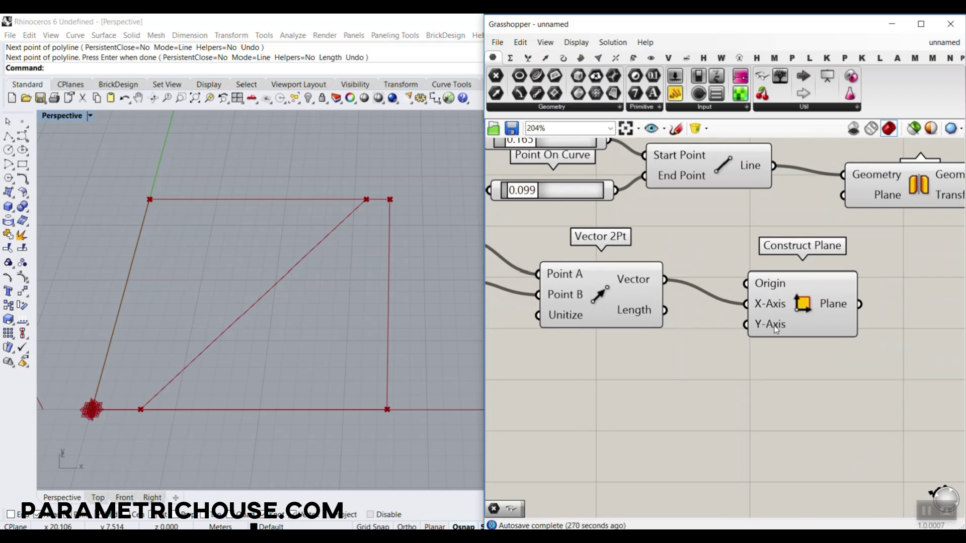
double_click(634, 349)
type("z")
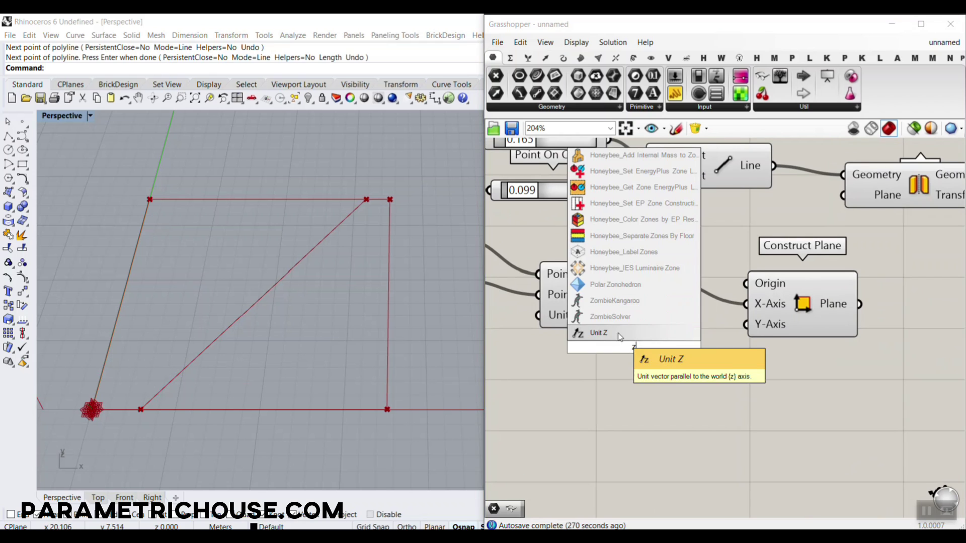
left_click(619, 334)
left_click_drag(703, 347, 754, 326)
left_click(822, 321)
scroll(177, 379, "down", 10)
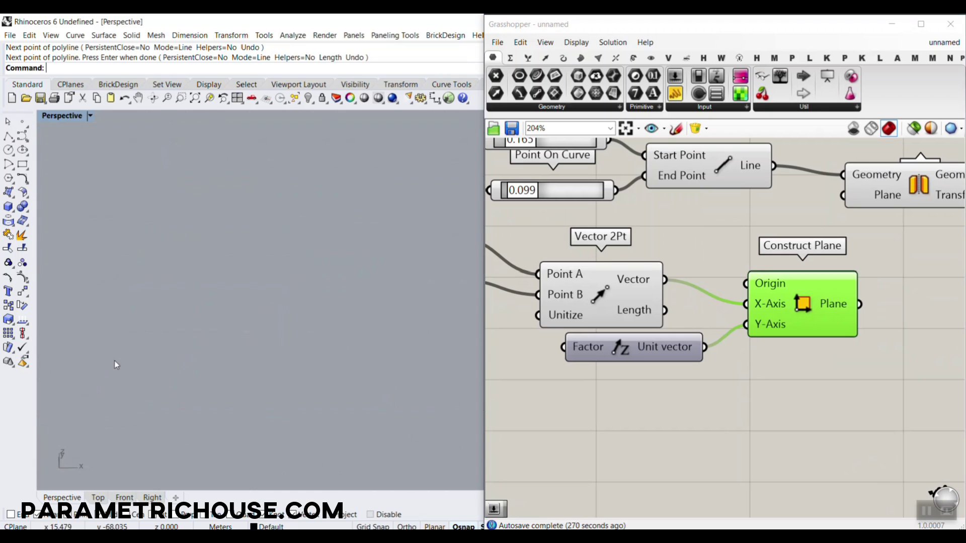
scroll(174, 276, "up", 5)
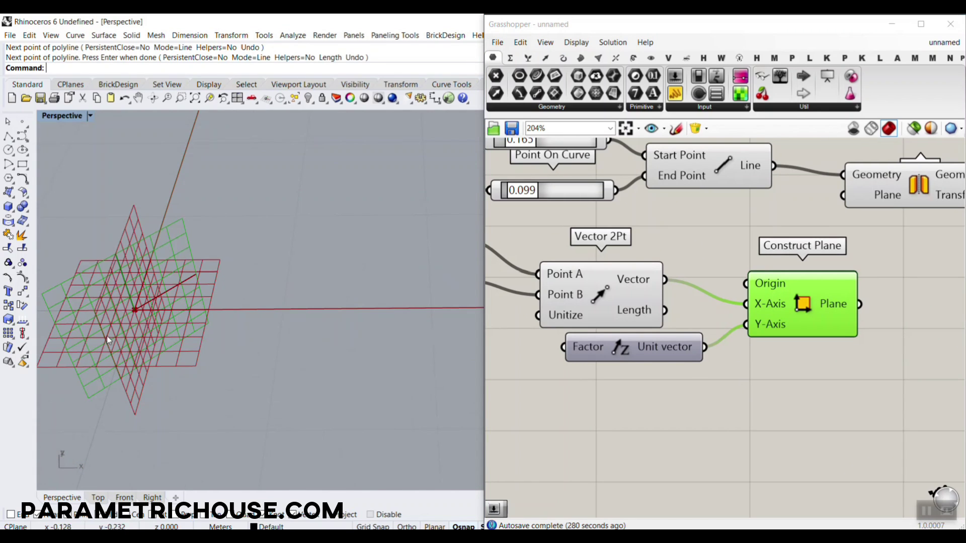
scroll(181, 320, "down", 5)
scroll(179, 315, "down", 3)
Step: Connect Construct Plane's Plane output to the Mirror component's Plane input and check the mirrored line
right_click_drag(850, 304, 668, 345)
left_click_drag(676, 345, 661, 236)
left_click(726, 304)
scroll(189, 411, "up", 5)
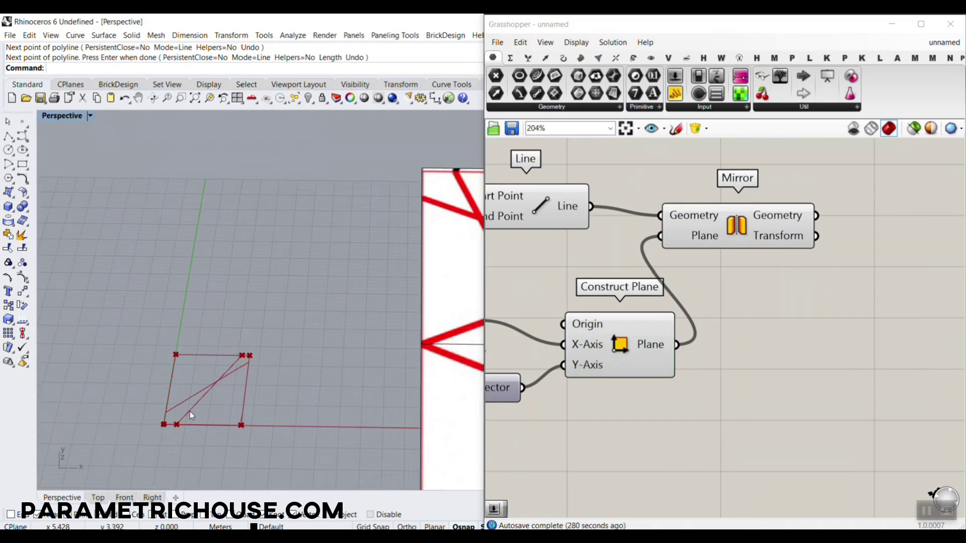
Step: Set the first line's start point parameter to 0.296 and its end point parameter to 0.194
scroll(604, 286, "down", 3)
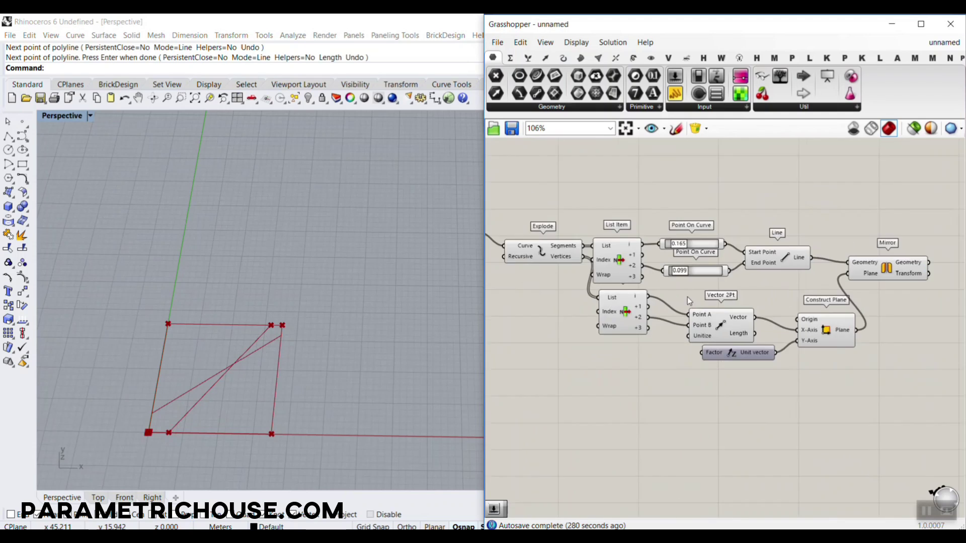
scroll(687, 297, "up", 4)
left_click_drag(663, 222, 678, 223)
mouse_move(680, 284)
left_mouse_down()
mouse_move(694, 290)
mouse_move(666, 292)
mouse_move(705, 292)
mouse_move(679, 295)
left_mouse_up()
Step: Compare with the reference star, then add a diagonal Line component from the second List Item's output i to output +2
scroll(236, 298, "down", 5)
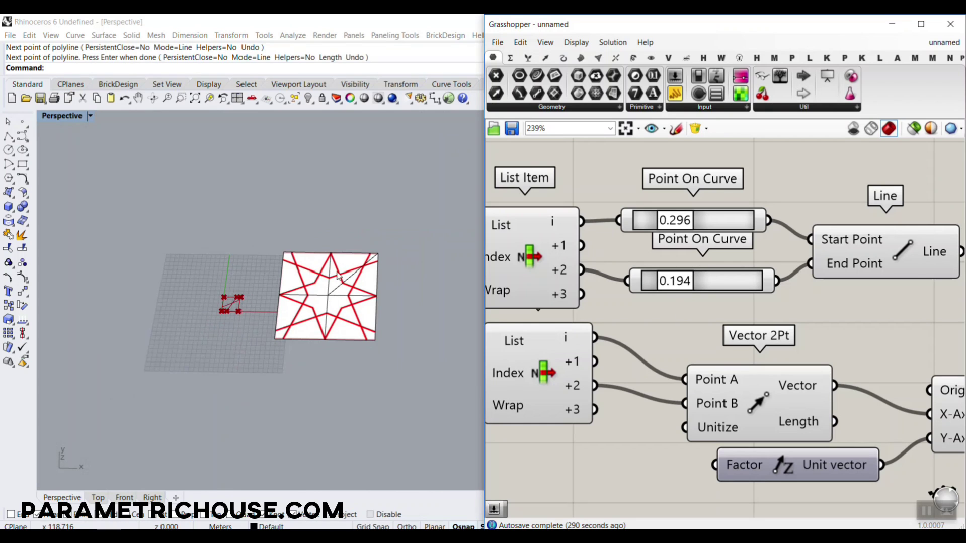
scroll(331, 290, "up", 5)
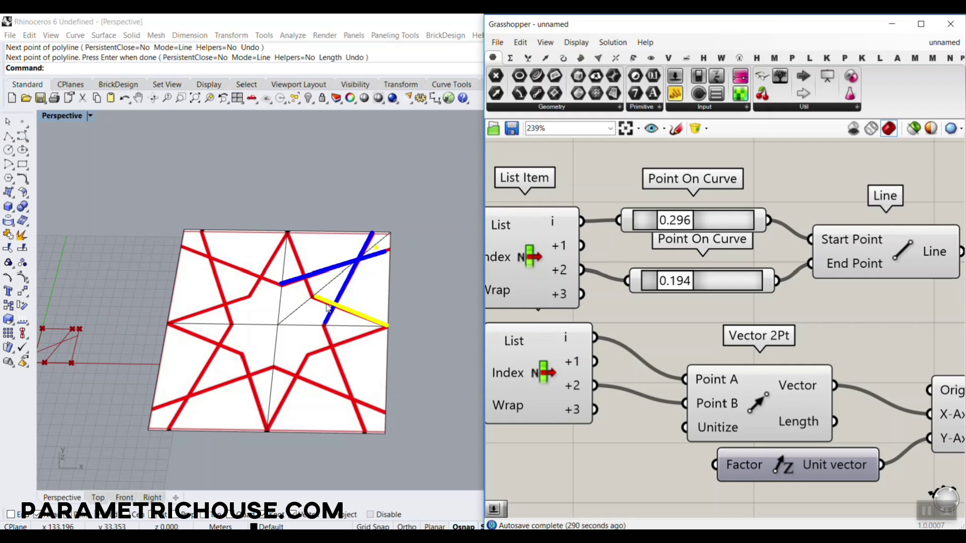
scroll(327, 308, "down", 3)
scroll(181, 340, "up", 4)
scroll(702, 323, "down", 2)
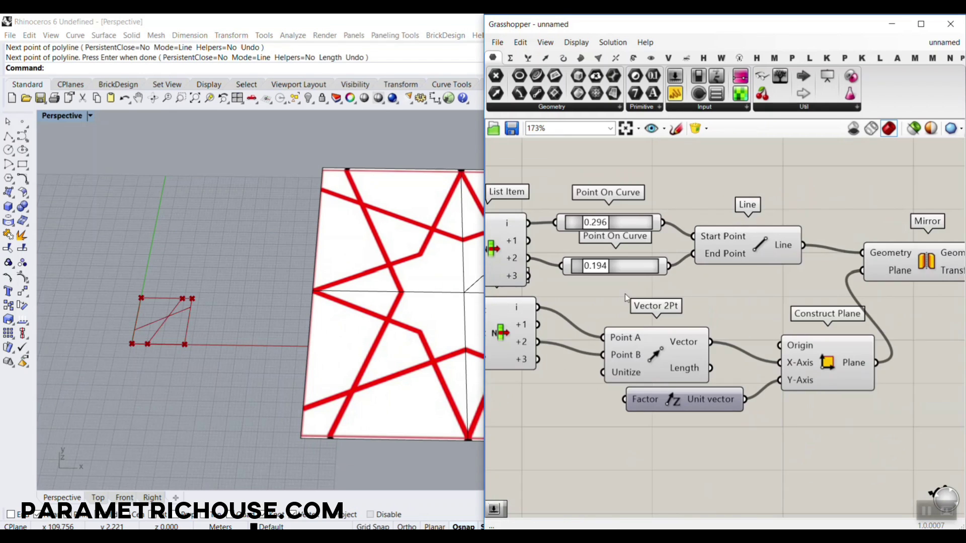
left_click(564, 58)
left_click(670, 77)
left_click(659, 451)
right_click_drag(585, 394, 654, 355)
scroll(649, 347, "up", 2)
left_click_drag(602, 249, 694, 439)
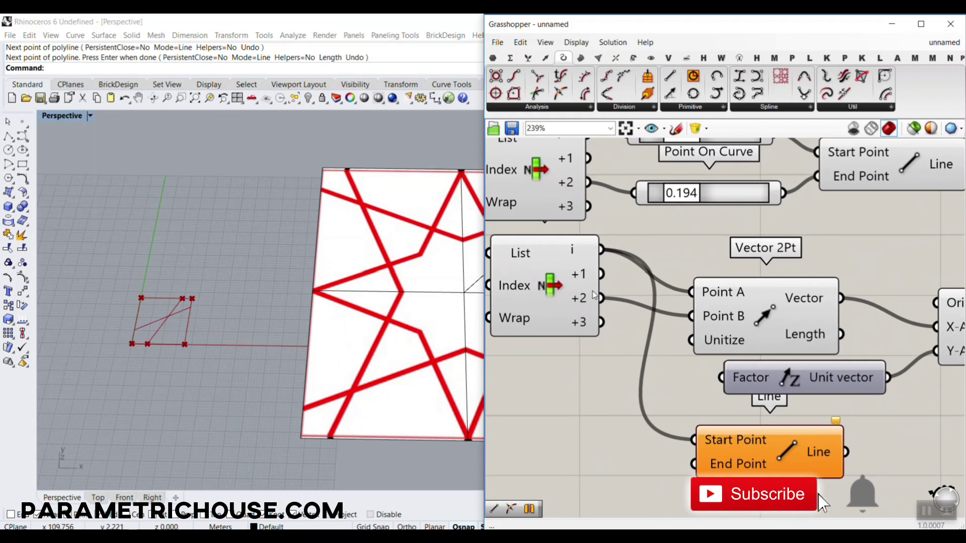
left_click_drag(601, 298, 694, 464)
left_click(739, 452)
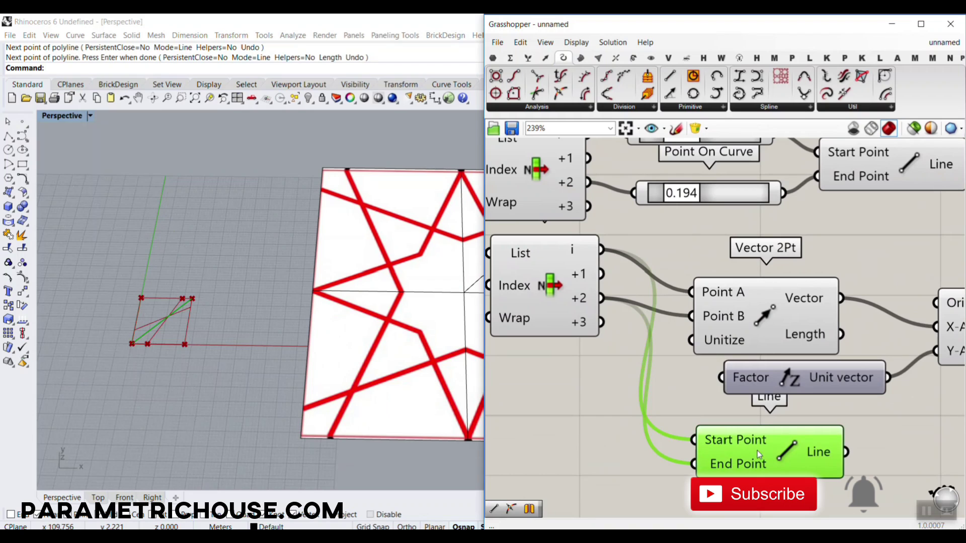
Step: Add a Point On Curve component, connect the diagonal Line output to it, and set it to 0.273
right_click_drag(831, 404, 688, 363)
scroll(688, 363, "down", 3)
left_click(579, 78)
left_click(755, 392)
scroll(692, 398, "up", 3)
left_click_drag(697, 398, 732, 402)
left_click_drag(807, 402, 782, 407)
scroll(143, 342, "up", 3)
scroll(142, 341, "up", 2)
scroll(600, 298, "down", 3)
Step: Add a Line component from the diagonal's Point On Curve output to the second List Item's +1 corner point
left_click_drag(674, 83, 815, 365)
scroll(792, 379, "up", 3)
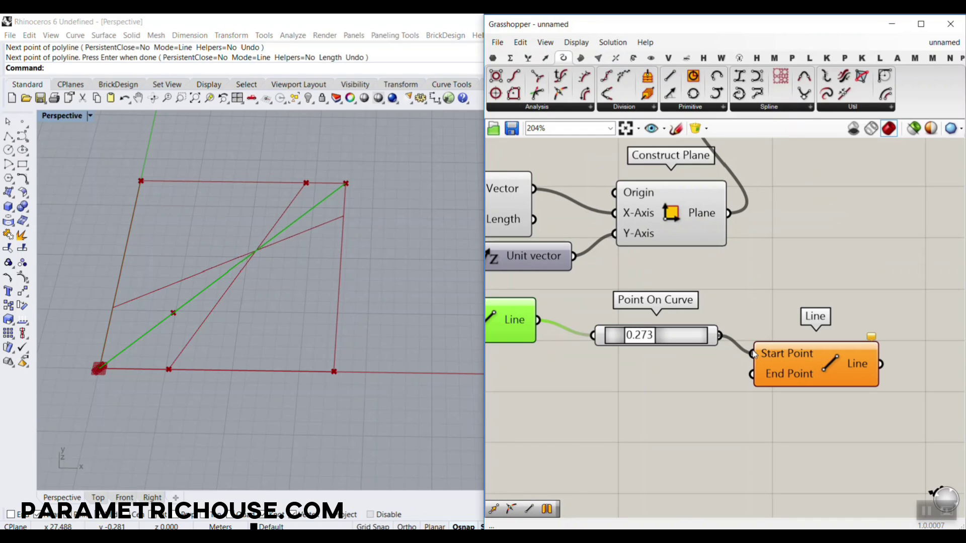
left_click(559, 381)
scroll(600, 293, "down", 3)
scroll(543, 216, "up", 3)
scroll(528, 212, "down", 1)
left_click_drag(525, 211, 921, 383)
Step: Duplicate the Mirror component with its plane connection and connect the new Line output to the copy's Geometry input
right_click_drag(825, 334, 566, 371)
left_click(797, 194)
key("ctrl+c")
key("ctrl+v")
left_click_drag(817, 205, 833, 316)
left_click(790, 406)
left_click_drag(756, 414, 771, 291)
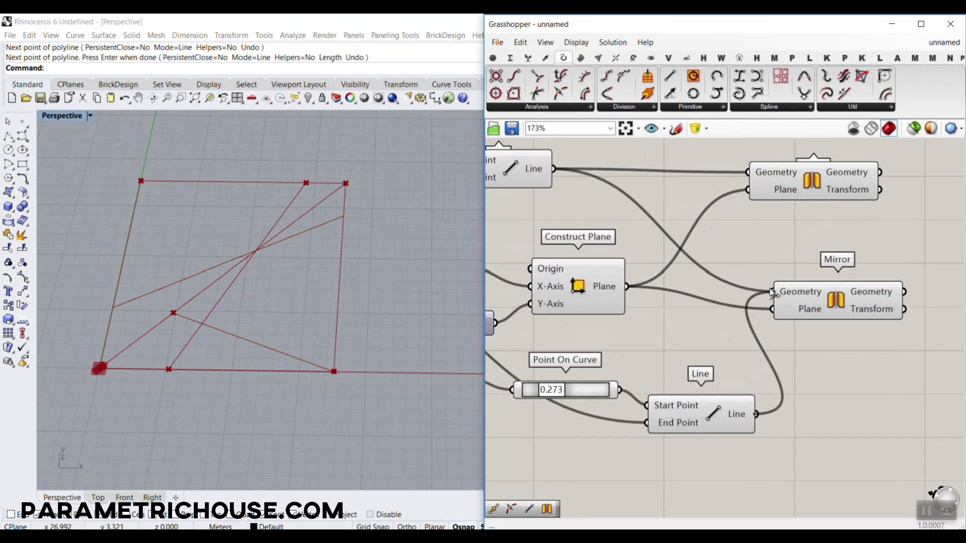
Step: Turn off the preview of all components from Explode through the two Mirrors
scroll(883, 336, "down", 3)
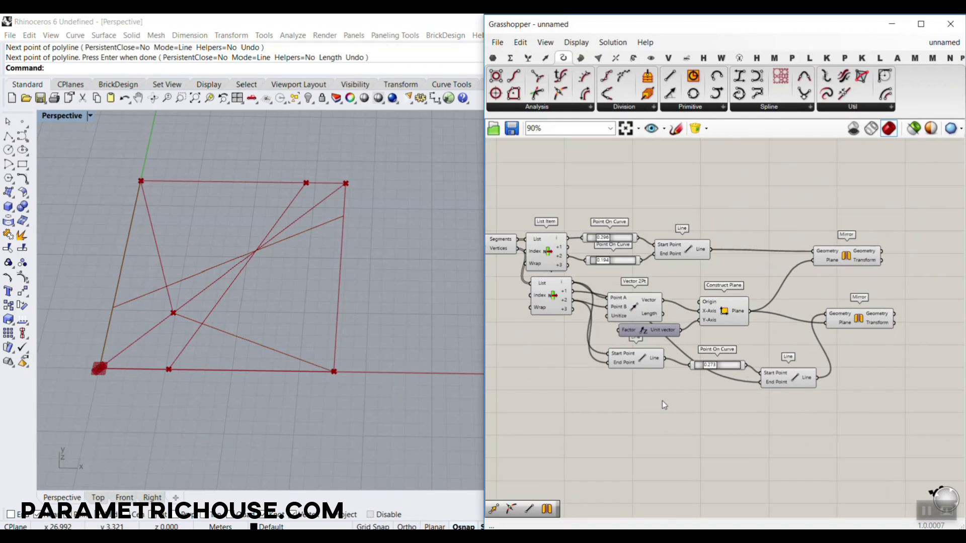
left_click_drag(858, 416, 477, 173)
middle_click(651, 164)
left_click(671, 180)
left_click(671, 178)
right_click_drag(660, 206, 748, 216)
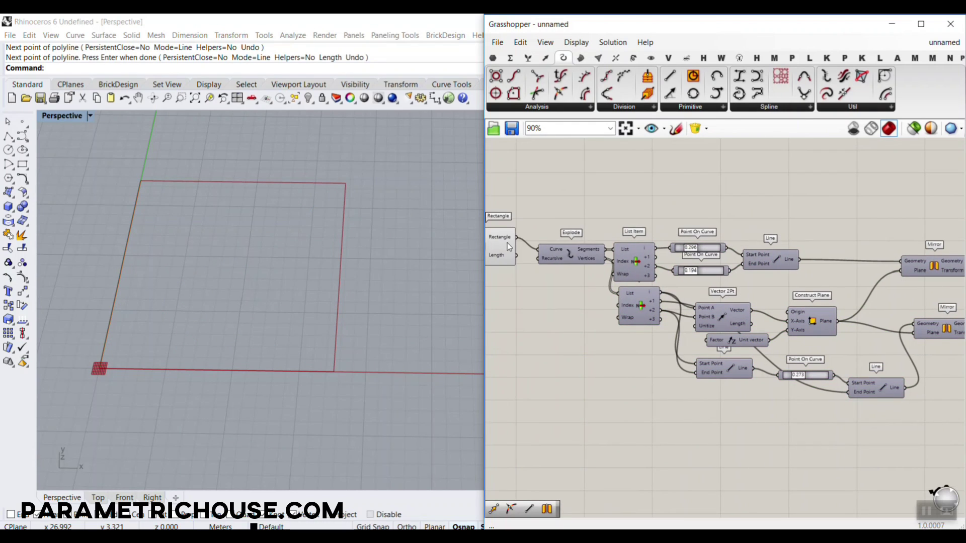
Step: Turn the preview back on for the first Line and its Mirror component
right_click_drag(796, 255, 693, 251)
left_click_drag(865, 209, 663, 260)
scroll(759, 249, "up", 2)
middle_click(725, 206)
left_click(755, 211)
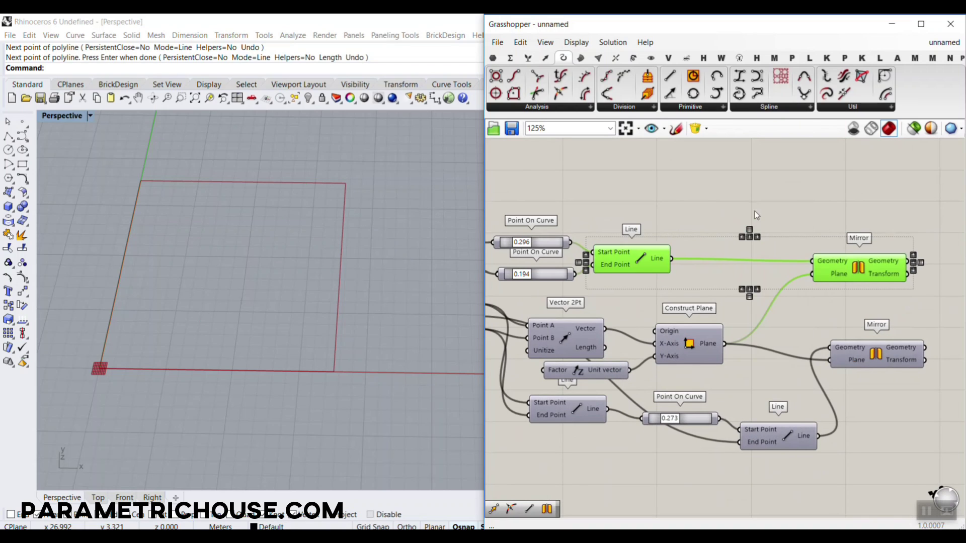
left_click(756, 213)
Step: Turn the preview back on for the second pattern Line and its Mirror component
right_click_drag(801, 333, 767, 270)
left_click_drag(858, 408, 740, 270)
middle_click(739, 228)
left_click(754, 236)
left_click(756, 261)
Step: Set the first line's start point parameter to 0.450 and its end point parameter to 0.278
scroll(266, 260, "down", 10)
right_click_drag(263, 254, 255, 347)
scroll(256, 346, "up", 7)
right_click_drag(637, 308, 814, 279)
scroll(673, 186, "up", 3)
right_click_drag(673, 186, 643, 243)
mouse_move(625, 186)
left_mouse_down()
mouse_move(642, 189)
mouse_move(613, 190)
mouse_move(637, 188)
left_mouse_up()
mouse_move(630, 235)
left_mouse_down()
mouse_move(644, 236)
mouse_move(634, 236)
left_mouse_up()
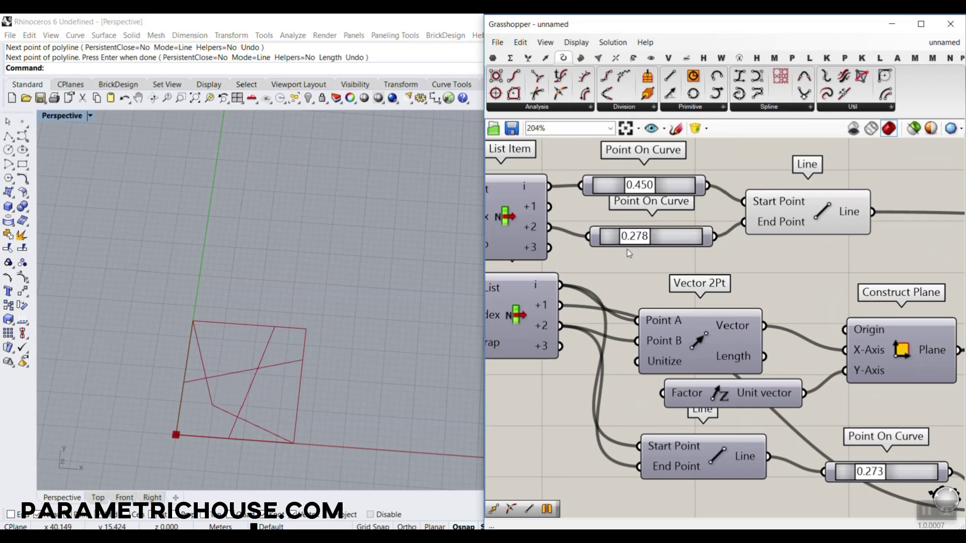
Step: Set the diagonal's Point On Curve parameter to 0.343 and compare the quarter tile with the reference star
right_click_drag(851, 425, 643, 293)
left_click_drag(663, 339, 667, 363)
right_click_drag(230, 335, 229, 301)
scroll(229, 301, "down", 10)
scroll(443, 250, "up", 3)
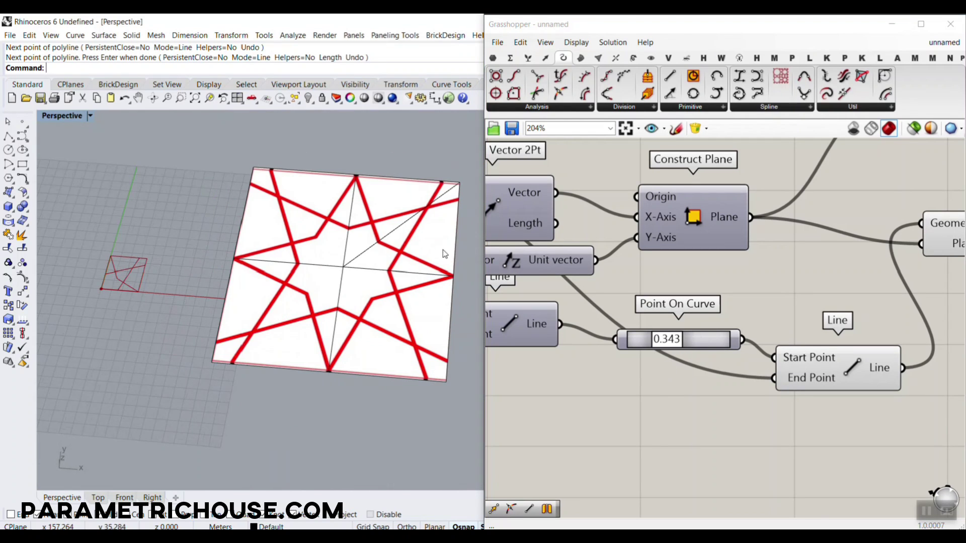
Step: Delete the reference star tile and its traced guide curves from the Rhino model
left_click_drag(440, 153, 301, 316)
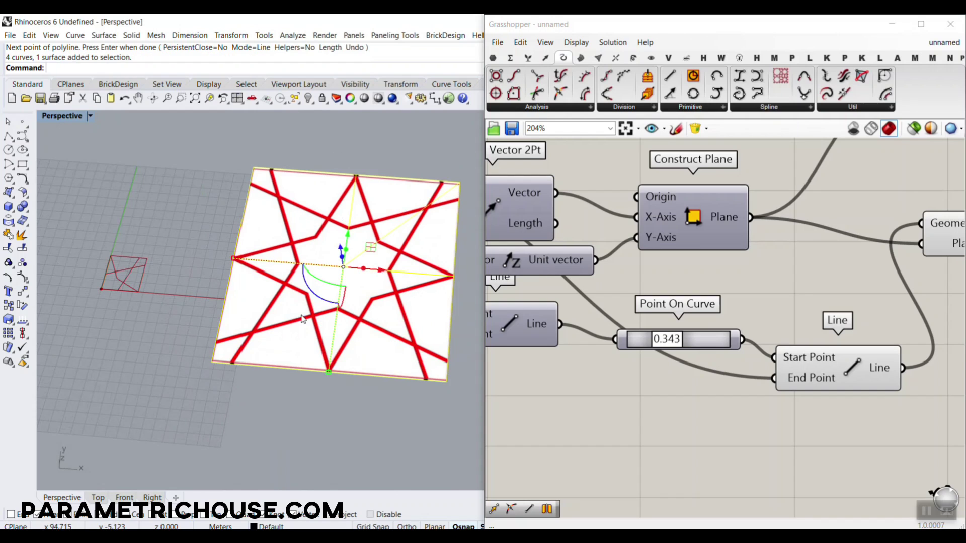
key("Delete")
scroll(106, 285, "up", 5)
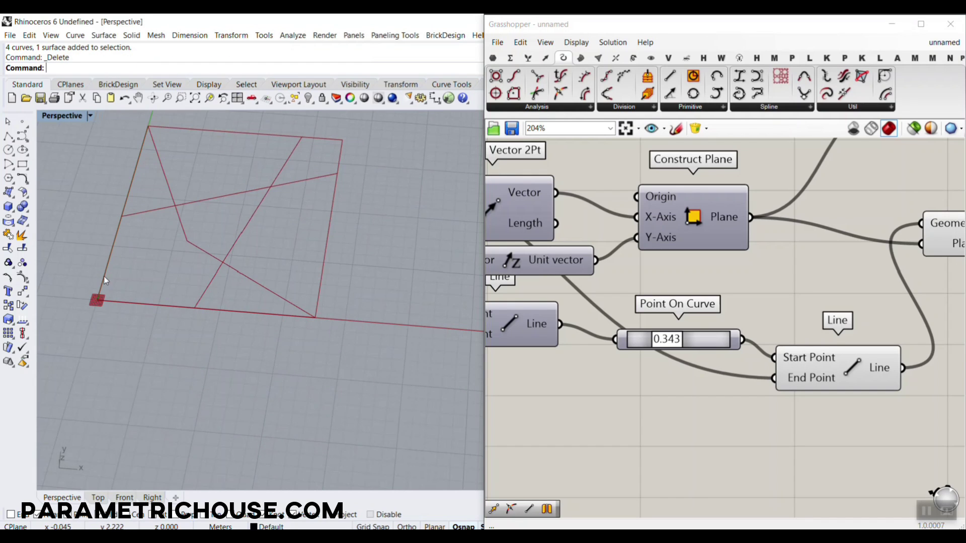
Step: Add a Curve parameter fed by the first pattern Line and place it past the two Mirror components
scroll(674, 317, "down", 4)
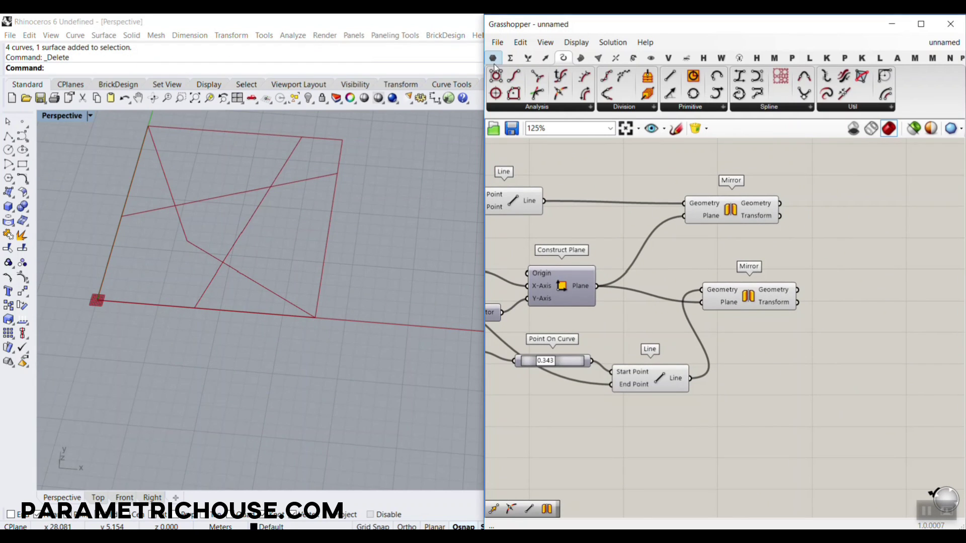
left_click(492, 58)
left_click_drag(537, 76, 628, 227)
right_click_drag(582, 240, 710, 280)
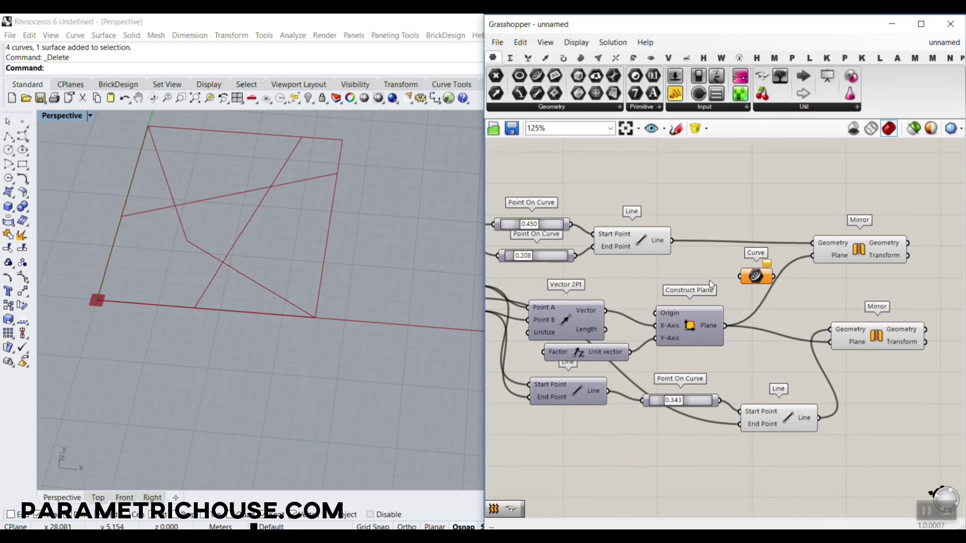
left_click_drag(655, 241, 738, 275)
right_click_drag(763, 288, 660, 321)
left_click_drag(659, 305, 869, 253)
Step: Feed both Mirror geometry outputs and the second pattern Line into the same Curve parameter, keeping its existing connection
scroll(814, 274, "up", 3)
left_click_drag(801, 275, 868, 245)
right_click_drag(832, 294, 744, 275)
left_click_drag(740, 394, 789, 234, "shift")
right_click_drag(720, 332, 807, 252)
scroll(807, 252, "down", 2)
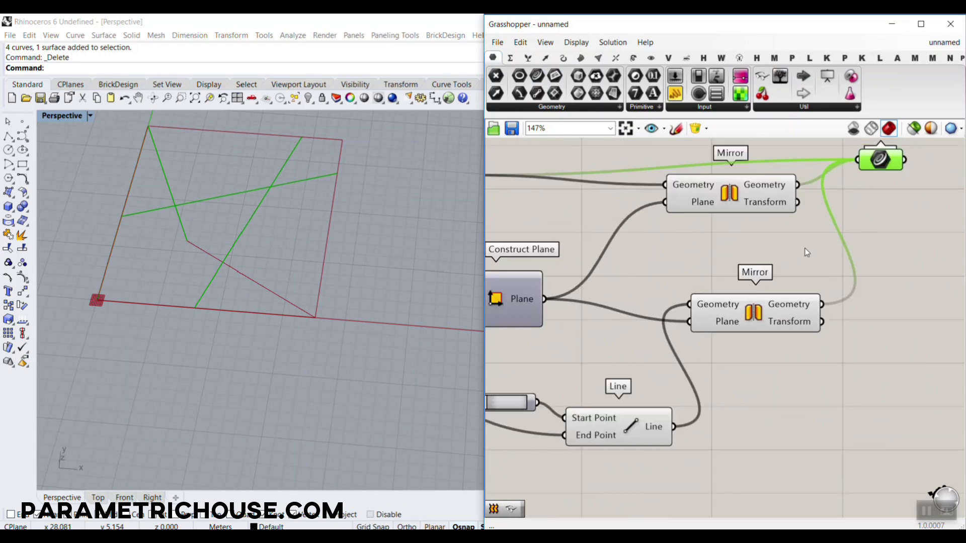
scroll(806, 253, "down", 1)
left_click_drag(709, 376, 854, 239, "shift")
mouse_move(853, 190)
Step: Add a Polar Array component after the Curve parameter and feed the collected curves into its Geometry input
right_click_drag(890, 247, 636, 315)
scroll(635, 314, "up", 1)
scroll(669, 322, "up", 1)
double_click(755, 327)
type("arr")
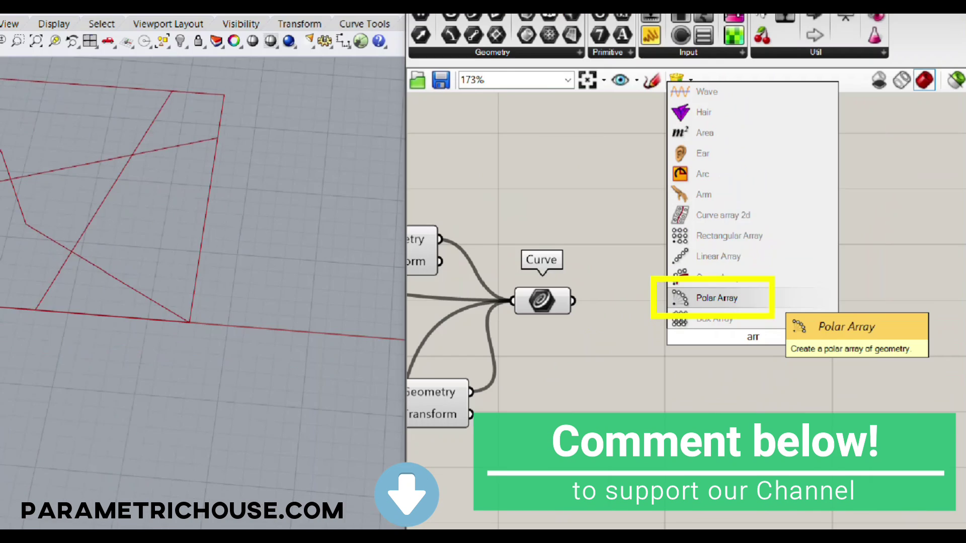
key("Escape")
double_click(666, 332)
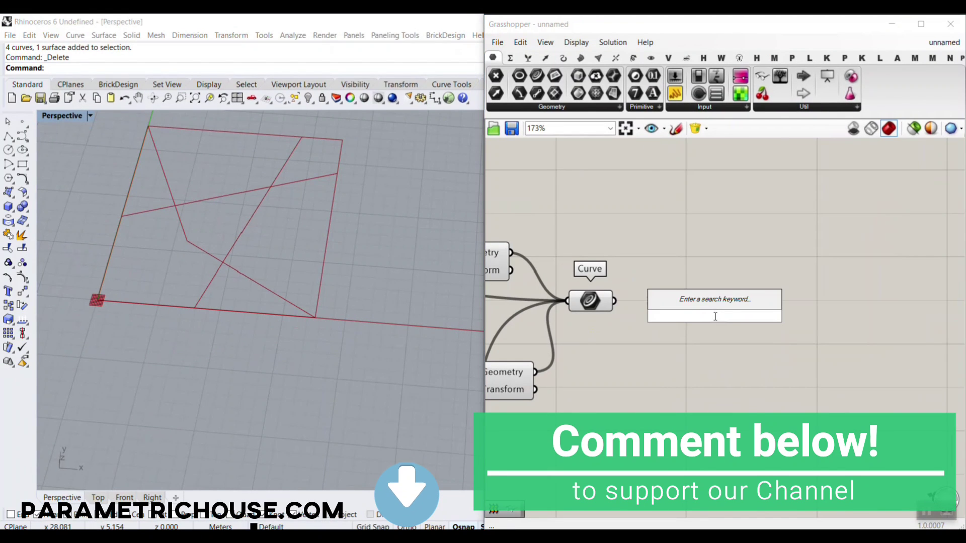
type("arr")
left_click(686, 282)
left_click_drag(622, 302, 648, 290)
left_click_drag(690, 316, 758, 317)
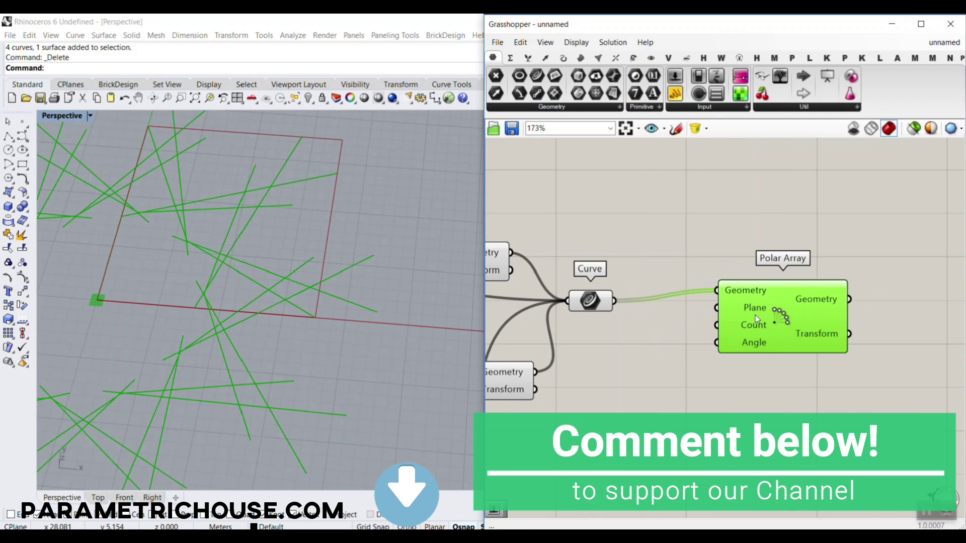
Step: Create a number slider with value 4, connect it to the Polar Array's Count input and tidy the layout
mouse_move(754, 313)
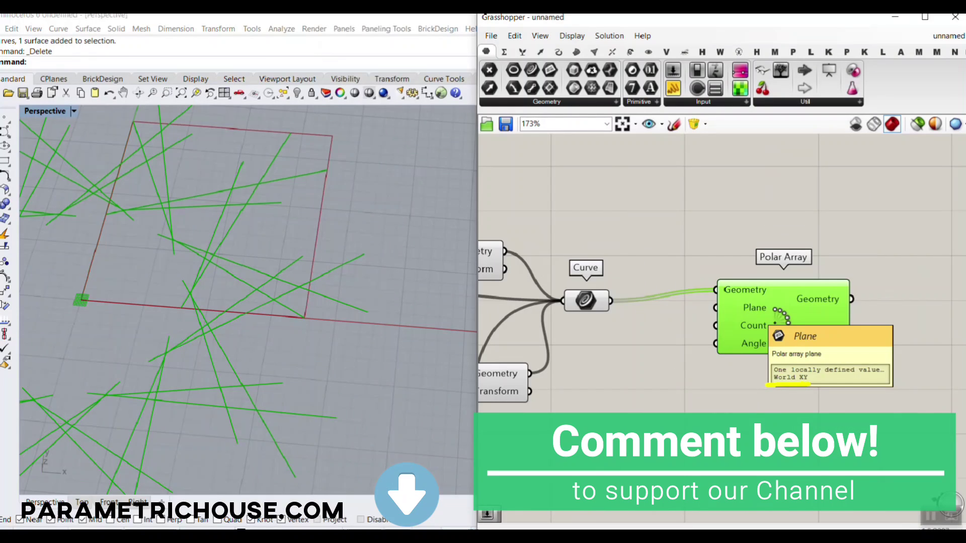
left_click(641, 296)
double_click(507, 442)
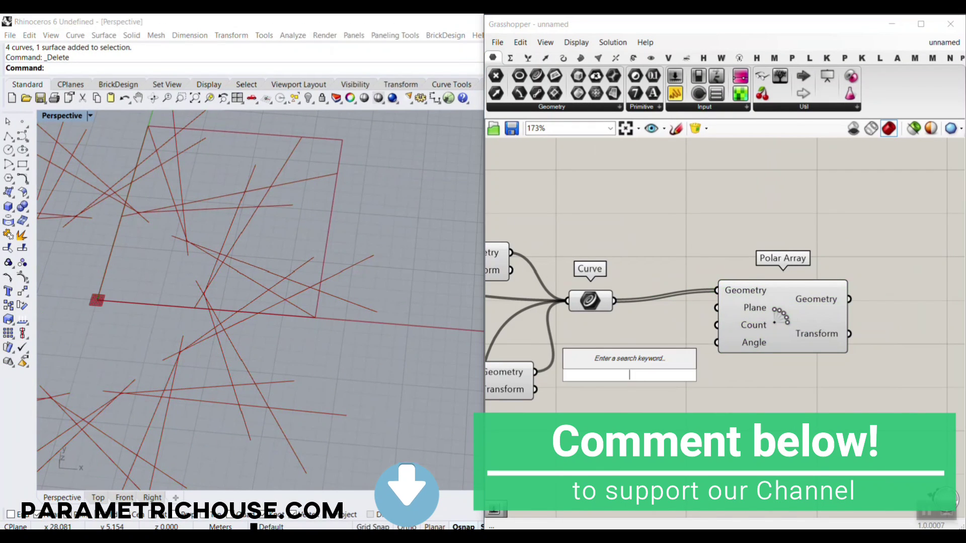
type("4")
key("Return")
left_click_drag(719, 376, 717, 326)
left_click_drag(779, 405, 688, 335)
left_click_drag(755, 328, 850, 345)
Step: Turn off the preview of the components between the square and the Polar Array
left_click(677, 288)
right_click_drag(651, 280, 804, 286)
scroll(804, 285, "down", 7)
left_click_drag(803, 282, 643, 334)
right_click(682, 210)
left_click(715, 232)
scroll(357, 250, "down", 5)
right_click_drag(357, 250, 350, 289)
scroll(350, 290, "up", 4)
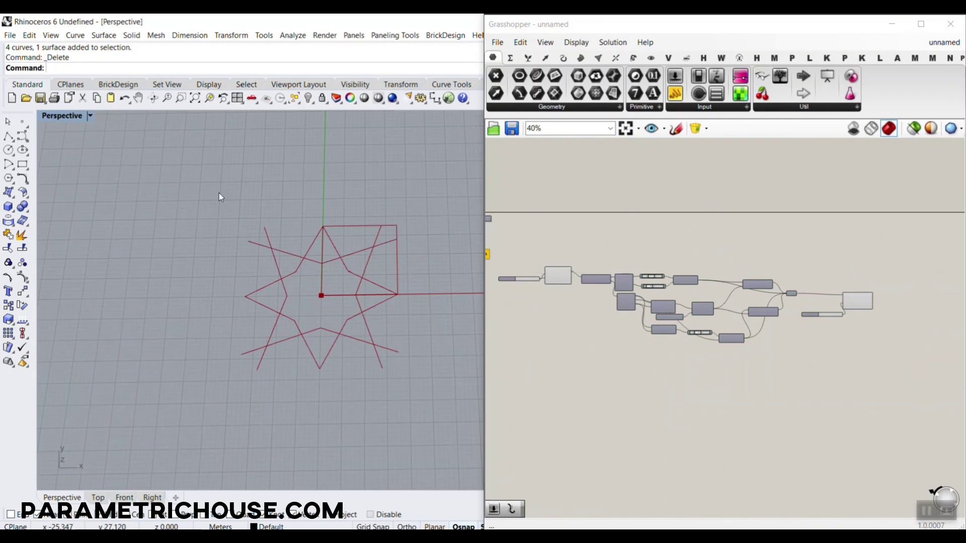
Step: Fine-tune the Point On Curve parameters that shape the pattern lines
left_click(195, 99)
right_click_drag(662, 288, 679, 336)
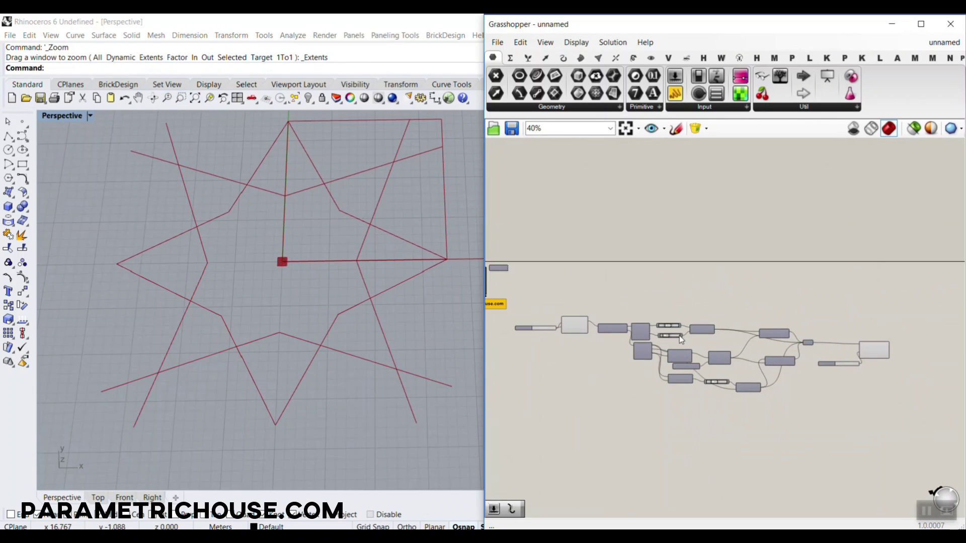
scroll(679, 336, "up", 8)
mouse_move(655, 299)
left_mouse_down()
mouse_move(684, 301)
mouse_move(645, 306)
mouse_move(685, 302)
mouse_move(646, 302)
mouse_move(657, 301)
left_mouse_up()
mouse_move(644, 359)
left_mouse_down()
mouse_move(676, 363)
mouse_move(634, 362)
mouse_move(643, 363)
left_mouse_up()
scroll(675, 275, "down", 10)
Step: Turn off the preview of the base square so only the polar-arrayed star shows
scroll(623, 272, "up", 3)
left_click_drag(614, 242, 562, 298)
right_click(592, 218)
left_click(625, 238)
scroll(301, 276, "down", 8)
right_click_drag(301, 275, 283, 292)
scroll(283, 289, "up", 6)
Step: Examine the branch structure of the Polar Array's Geometry output against the four star quarters
scroll(129, 271, "down", 4)
scroll(129, 272, "down", 3)
right_click_drag(909, 294, 665, 290)
scroll(665, 290, "up", 5)
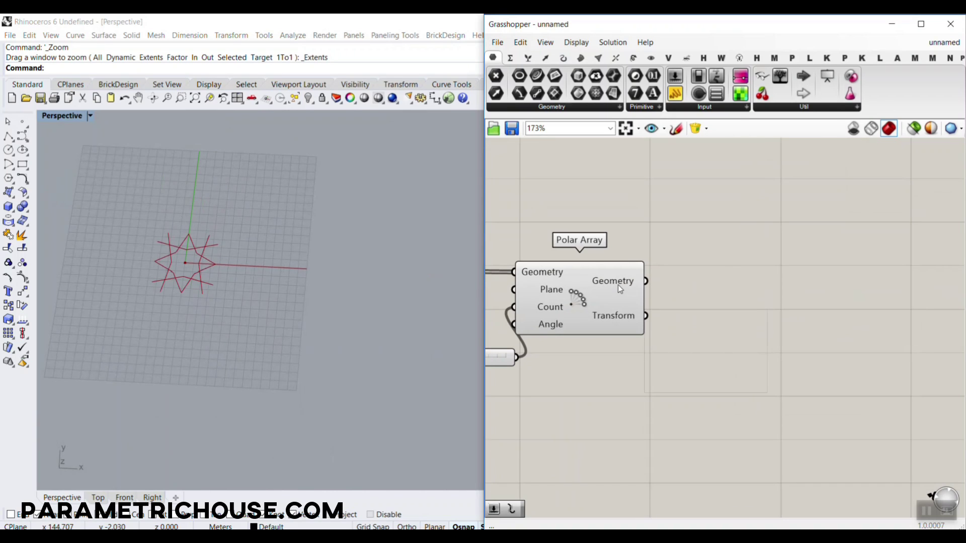
mouse_move(617, 284)
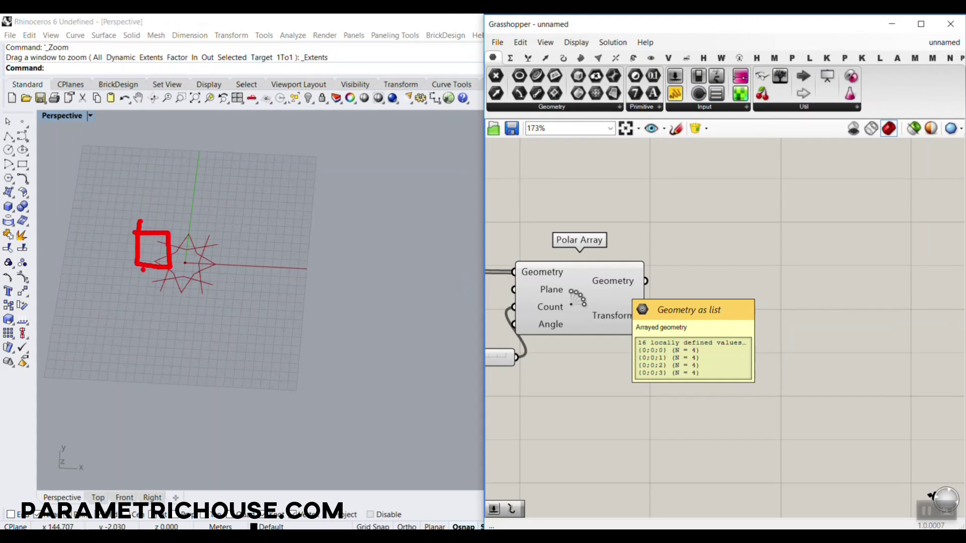
scroll(190, 246, "up", 3)
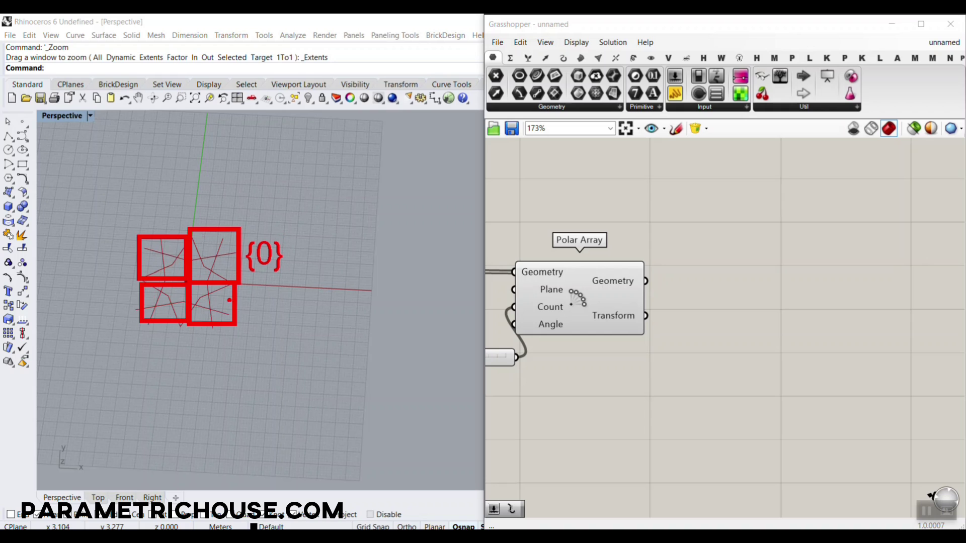
left_click(696, 395)
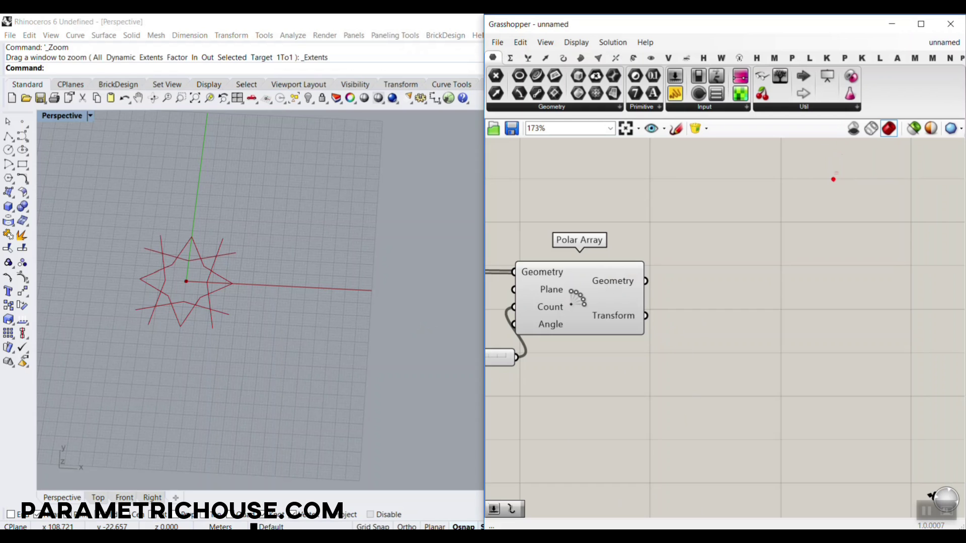
left_click_drag(834, 179, 924, 47)
key("Escape")
Step: Flatten the Polar Array's Geometry output
right_click(623, 281)
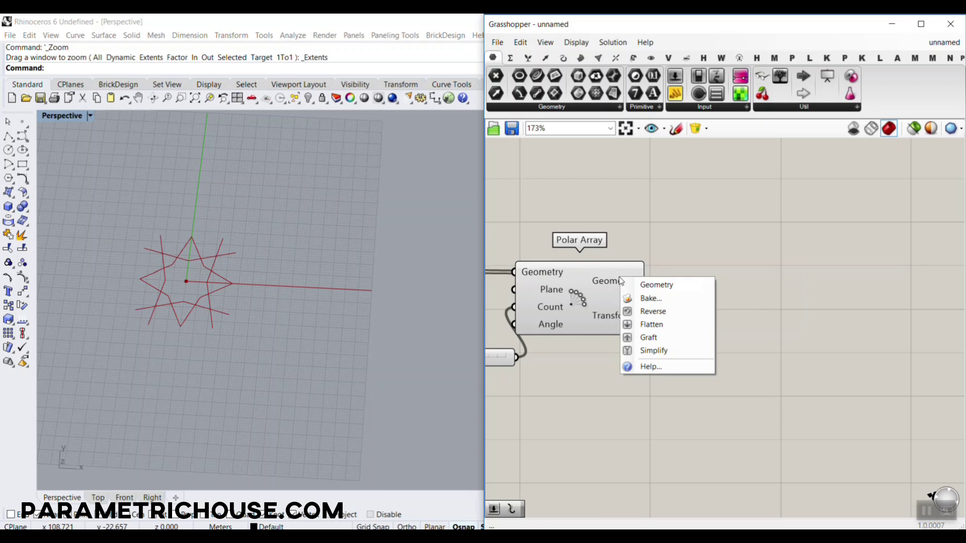
left_click(649, 325)
scroll(245, 333, "up", 4)
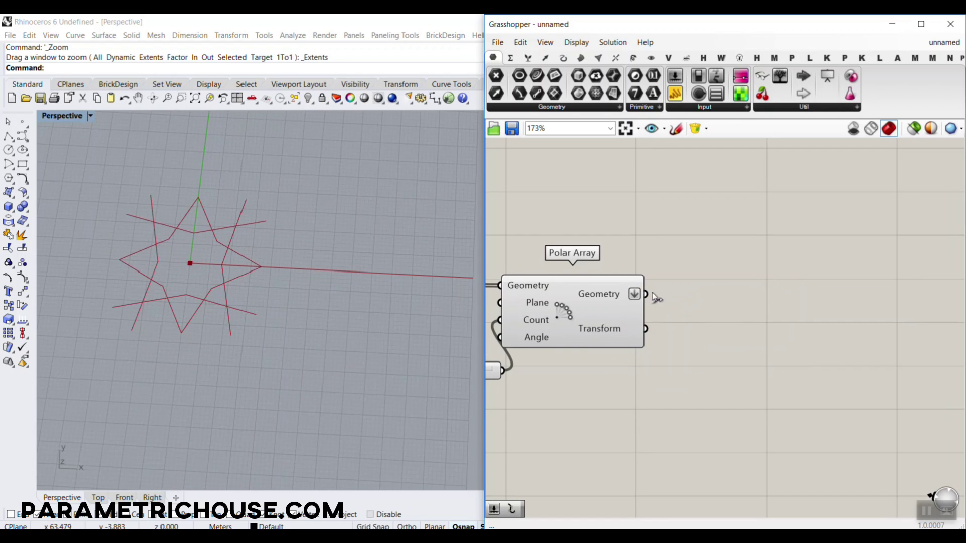
Step: Add a Rectangular Array component and feed the flattened Polar Array geometry into its Geometry input
double_click(765, 294)
type("arr")
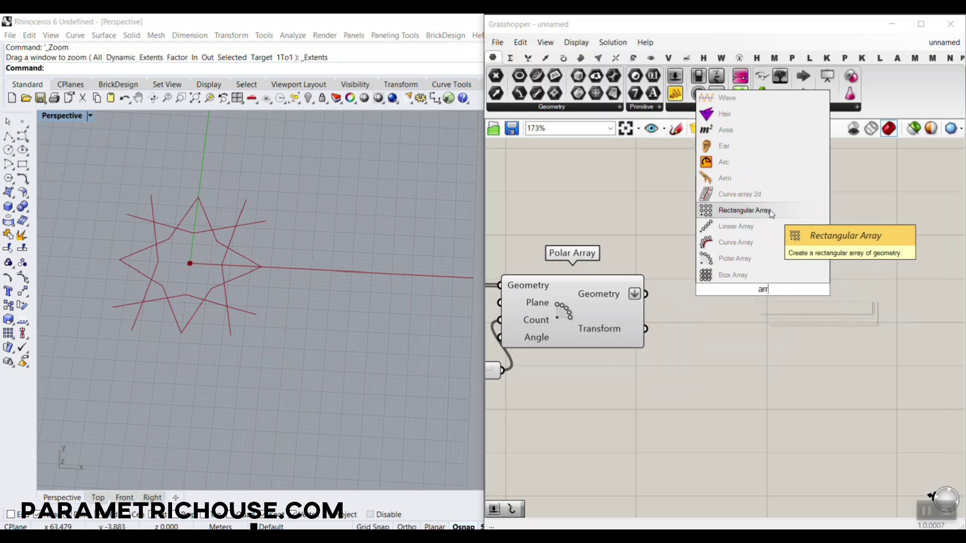
left_click(745, 210)
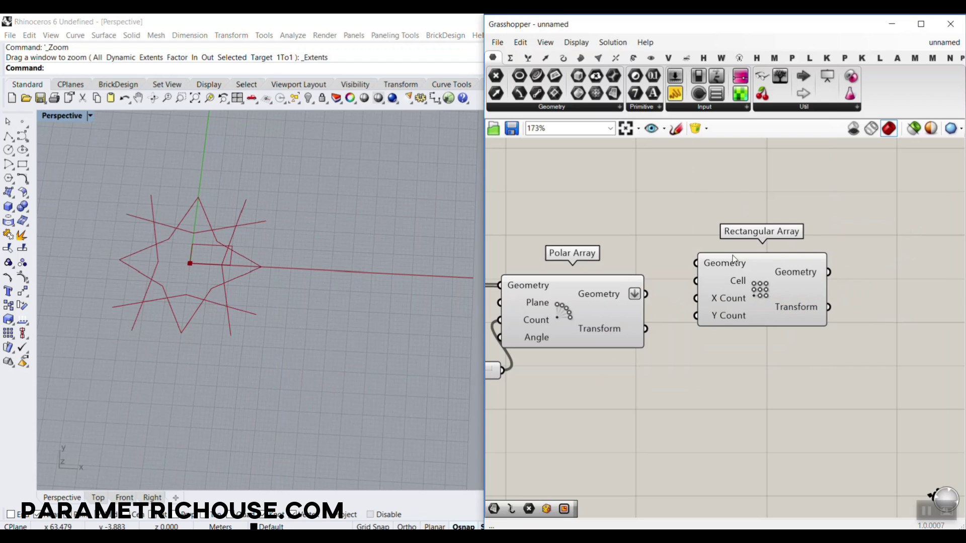
left_click_drag(697, 262, 697, 263)
right_click_drag(688, 320, 623, 312)
scroll(620, 310, "down", 1)
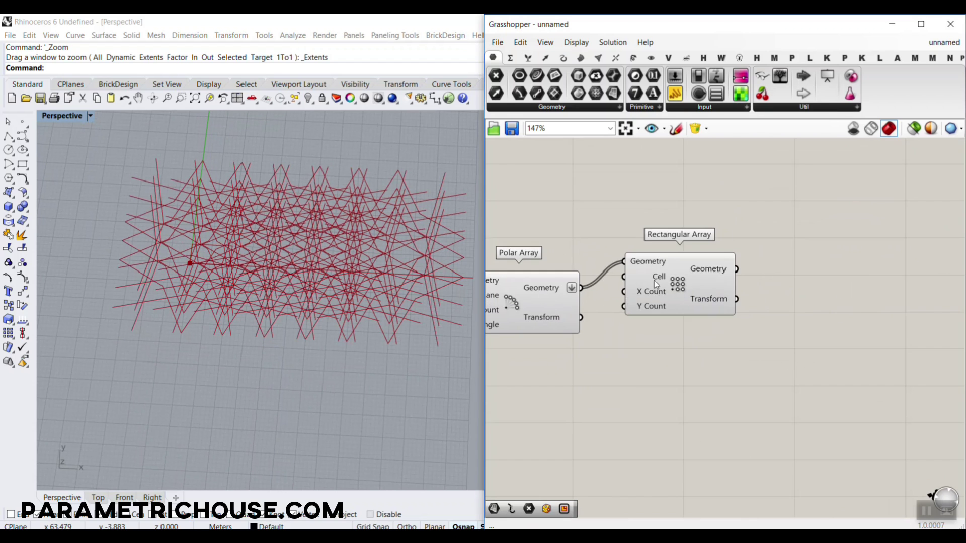
Step: Move the Rectangular Array farther along the canvas, check its default Cell and turn off its preview
left_click_drag(654, 280, 729, 306)
scroll(741, 309, "up", 2)
scroll(742, 309, "up", 1)
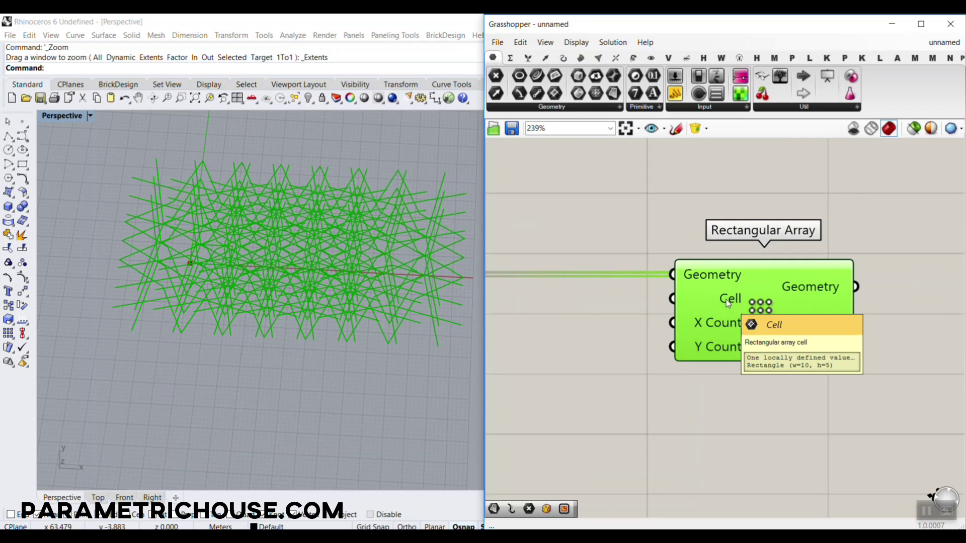
right_click(744, 300)
left_click(785, 321)
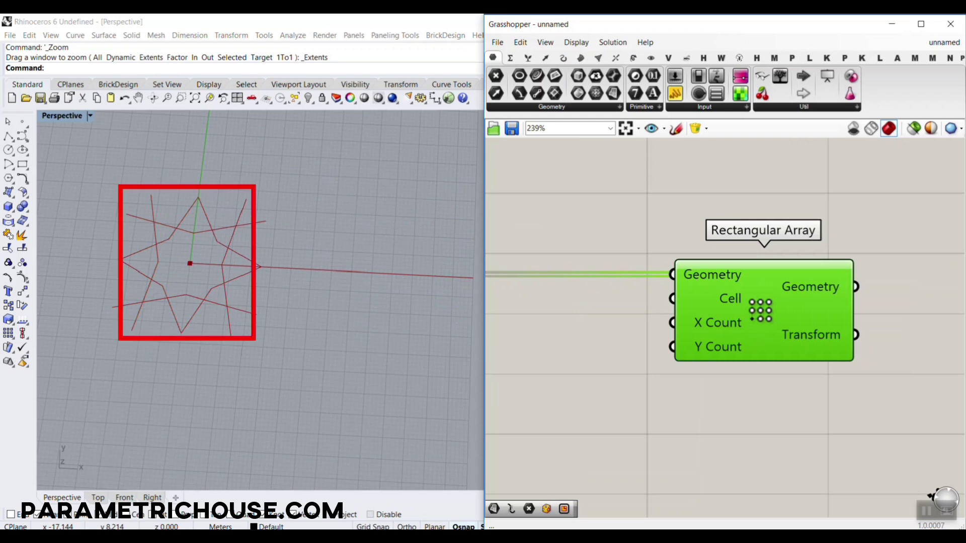
left_click_drag(112, 330, 248, 330)
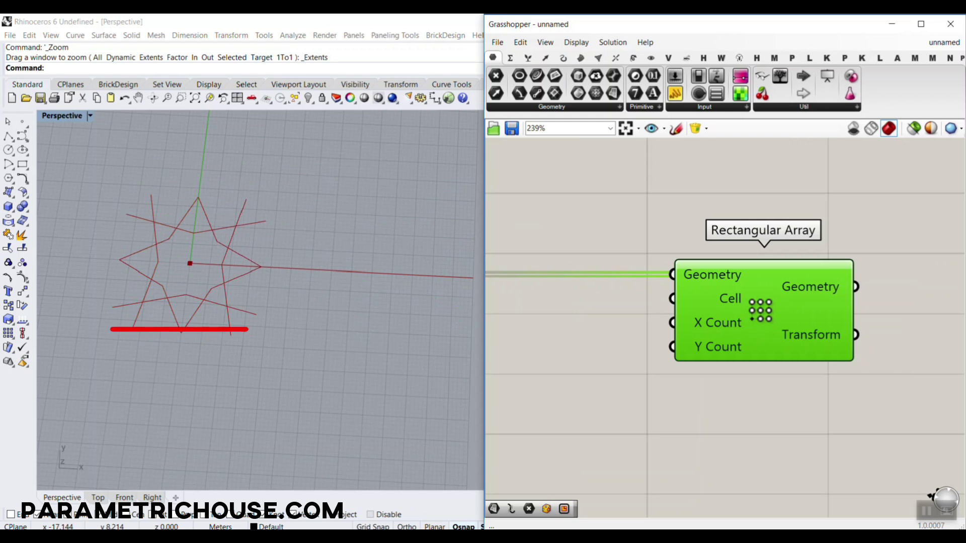
left_click_drag(130, 222, 133, 190)
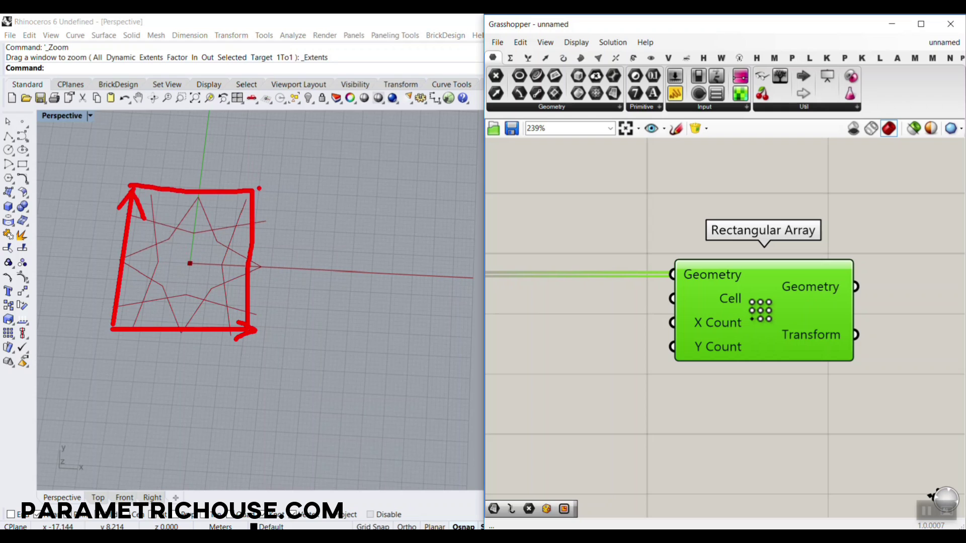
left_click_drag(361, 349, 238, 347)
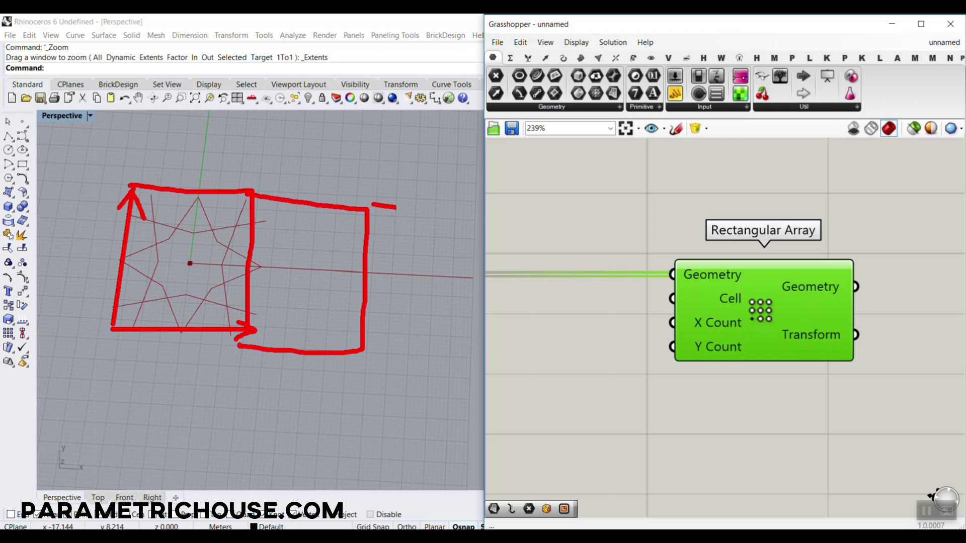
left_click_drag(396, 207, 455, 364)
left_click_drag(254, 194, 188, 70)
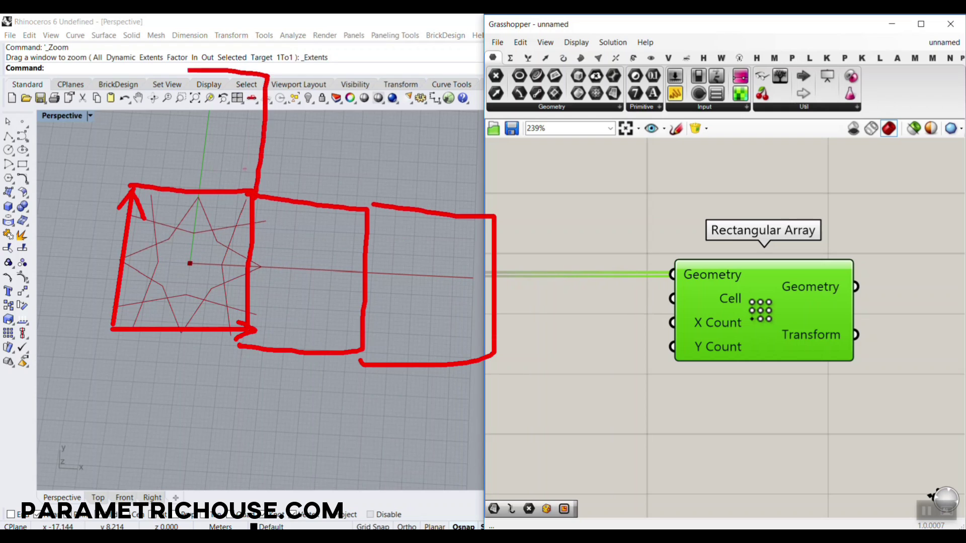
key("Escape")
Step: Add a Bounding Box component below the array connection and feed the Polar Array geometry into its Content input
scroll(718, 280, "down", 3)
mouse_move(705, 259)
right_mouse_down()
mouse_move(868, 243)
mouse_move(798, 247)
right_mouse_up()
scroll(759, 249, "up", 3)
left_click(580, 57)
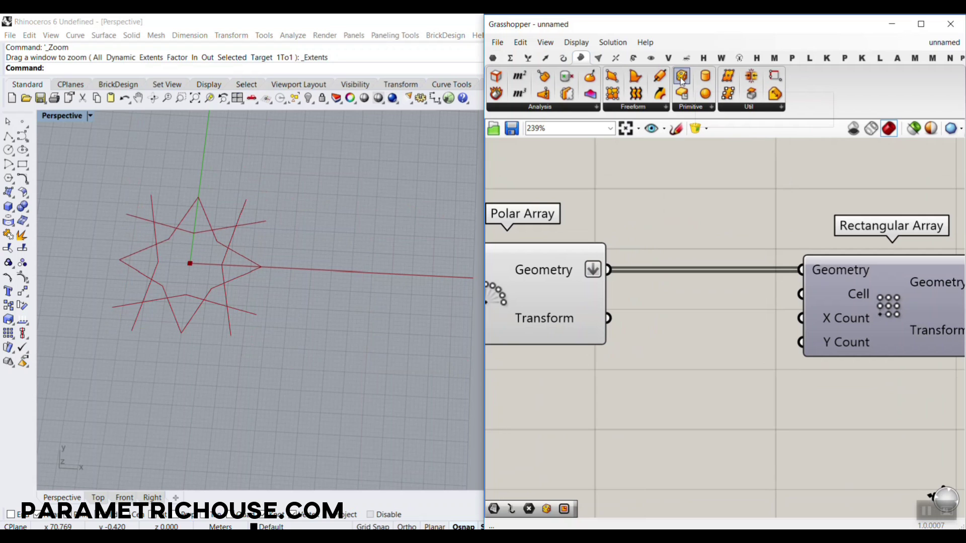
left_click_drag(700, 192, 712, 380)
right_click_drag(658, 338, 636, 287)
left_click_drag(587, 219, 625, 329)
scroll(204, 267, "up", 3)
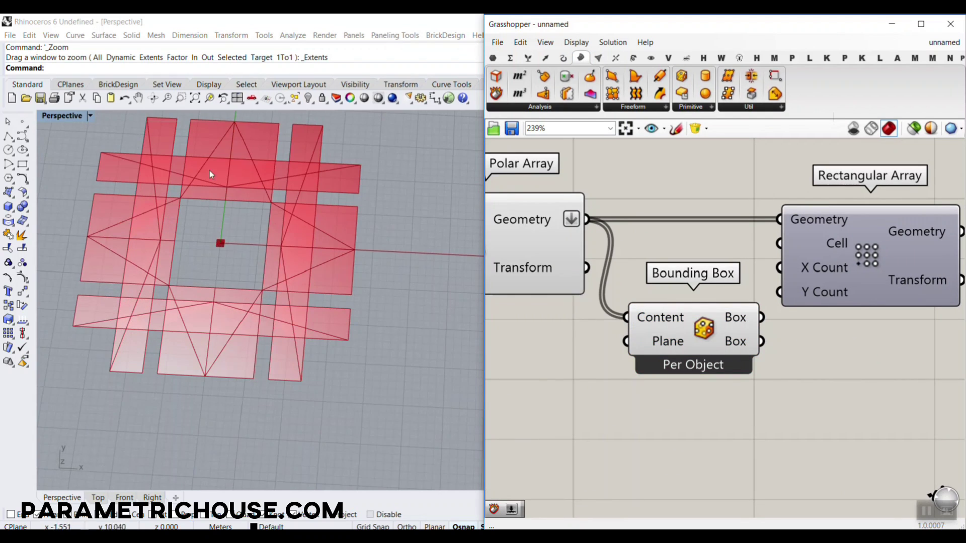
Step: Switch the Bounding Box component to Union Box mode
right_click(705, 328)
left_click(746, 392)
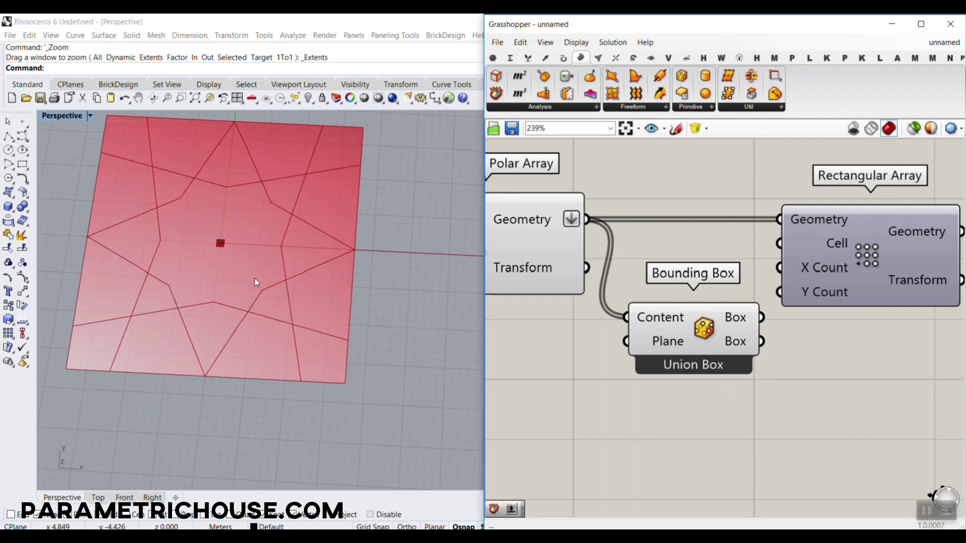
scroll(255, 280, "down", 5)
scroll(406, 312, "up", 3)
Step: Connect the bounding box to the Rectangular Array's Cell input and turn off the Bounding Box preview
left_click_drag(763, 318, 786, 244)
right_click_drag(728, 313, 610, 335)
right_click(575, 336)
left_click(595, 357)
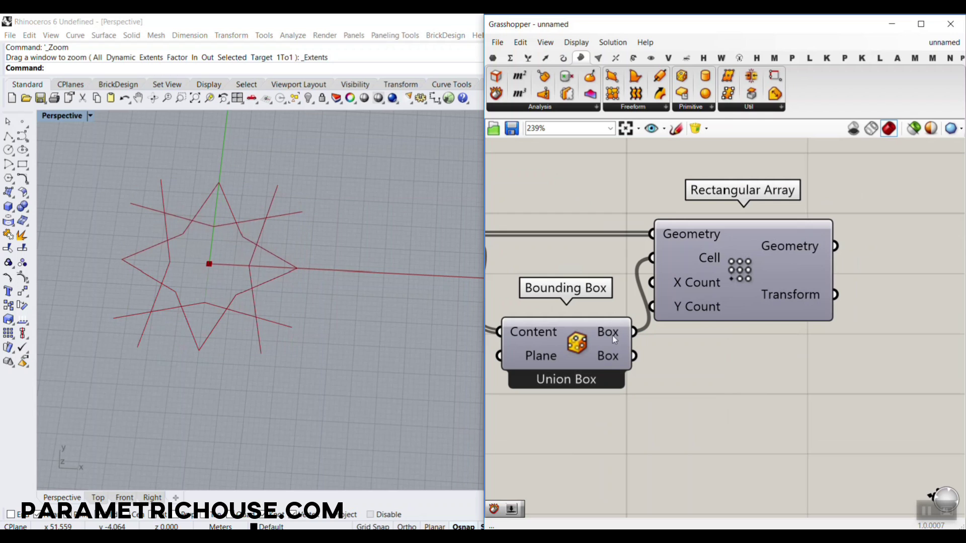
Step: Turn the Rectangular Array's preview back on and space out the Bounding Box and Rectangular Array components
right_click(770, 254)
left_click(750, 273)
scroll(315, 301, "down", 5)
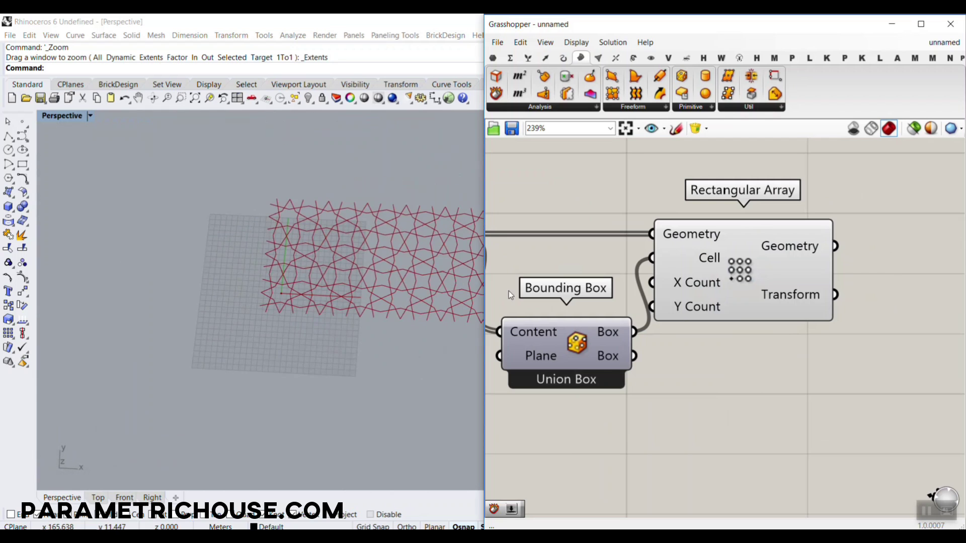
right_click_drag(671, 304, 821, 288)
right_click_drag(774, 328, 743, 331)
left_click_drag(678, 331, 652, 272)
left_click_drag(912, 275, 954, 280)
Step: Create a number slider ranging from 3 to 12 and connect it to the Rectangular Array's X Count
double_click(650, 384)
type("3..12")
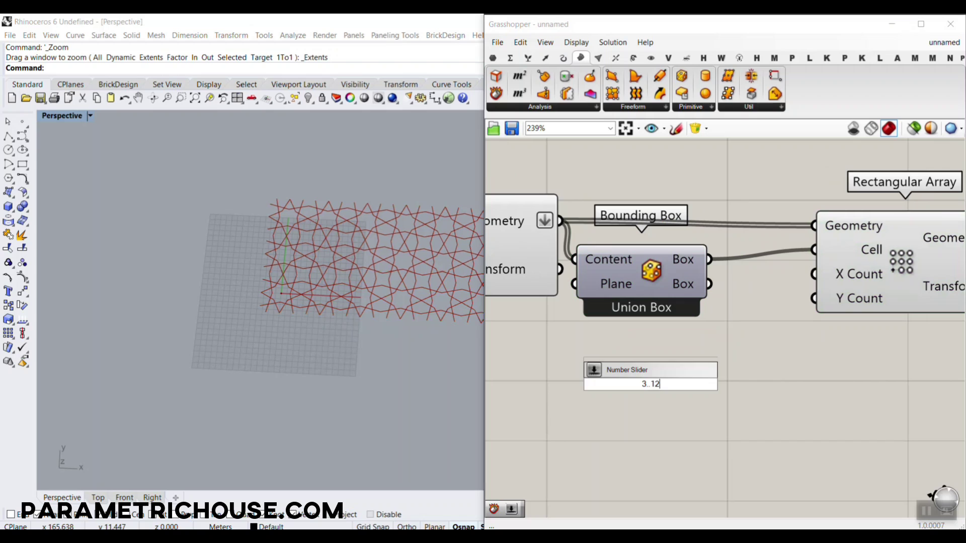
key("Return")
left_click_drag(805, 289, 810, 275)
Step: Duplicate the X Count slider and connect the copy to the Rectangular Array's Y Count
mouse_move(706, 385)
left_mouse_down()
mouse_move(720, 362)
mouse_move(713, 392)
left_mouse_up()
key("ctrl+c")
key("ctrl+v")
left_click_drag(793, 397, 825, 313)
Step: Set both the Y Count and X Count sliders to 4
left_click_drag(658, 397, 669, 397)
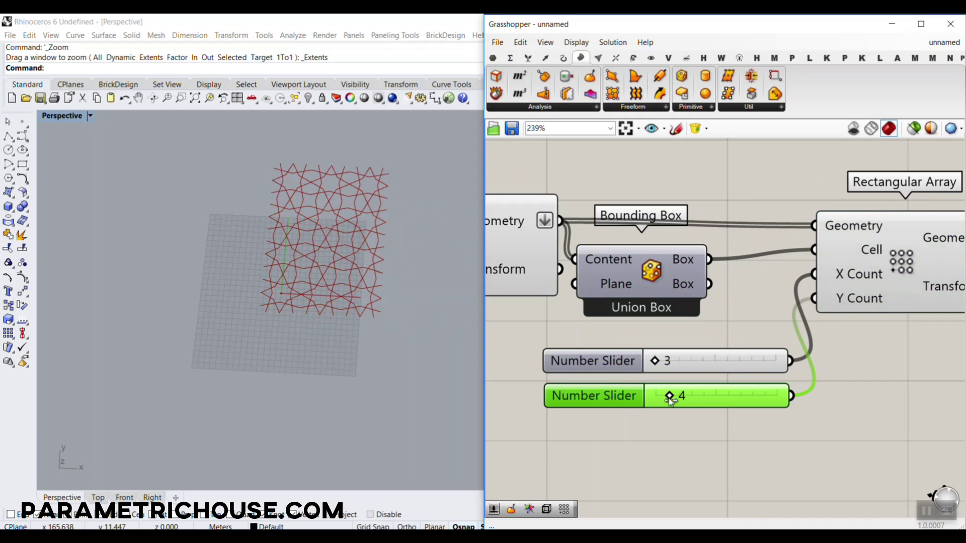
left_click_drag(655, 364, 669, 362)
scroll(218, 296, "down", 3)
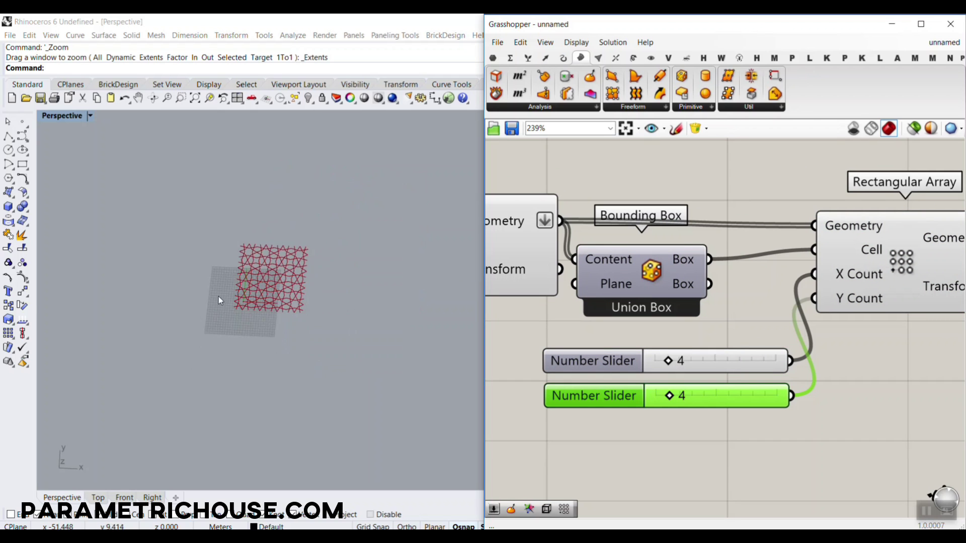
Step: Adjust the two Point On Curve parameters feeding the first Line and set the one feeding the last Line to 0.657
scroll(304, 289, "up", 5)
scroll(651, 312, "down", 6)
right_click_drag(630, 301, 770, 317)
right_click_drag(577, 298, 827, 298)
scroll(644, 275, "up", 8)
left_click_drag(636, 265, 661, 259)
left_click_drag(623, 320, 618, 339)
right_click_drag(717, 409, 646, 177)
scroll(705, 367, "down", 1)
right_click_drag(844, 415, 636, 344)
left_click_drag(719, 397, 745, 401)
Step: Set the two Point On Curve parameters feeding the first Line to 0.409 for its start and 0.370 for its end
right_click_drag(699, 307, 820, 423)
scroll(776, 373, "down", 3)
scroll(652, 226, "up", 2)
left_click_drag(646, 227, 624, 227)
mouse_move(614, 289)
left_mouse_down()
mouse_move(629, 291)
mouse_move(619, 290)
left_mouse_up()
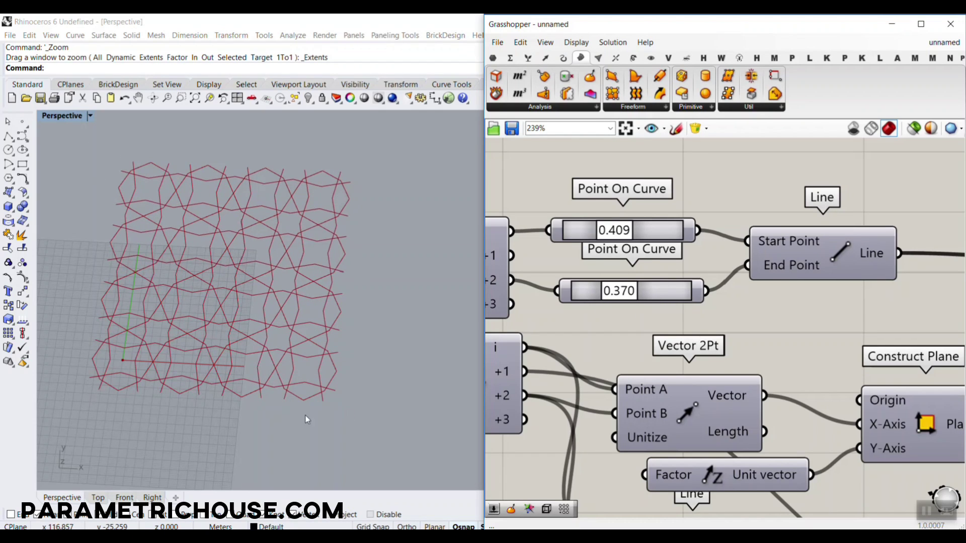
Step: Flatten the Geometry output of the Rectangular Array
right_click_drag(771, 263, 627, 235)
scroll(627, 235, "down", 5)
right_click_drag(855, 281, 704, 274)
right_click_drag(959, 285, 771, 270)
scroll(770, 270, "up", 5)
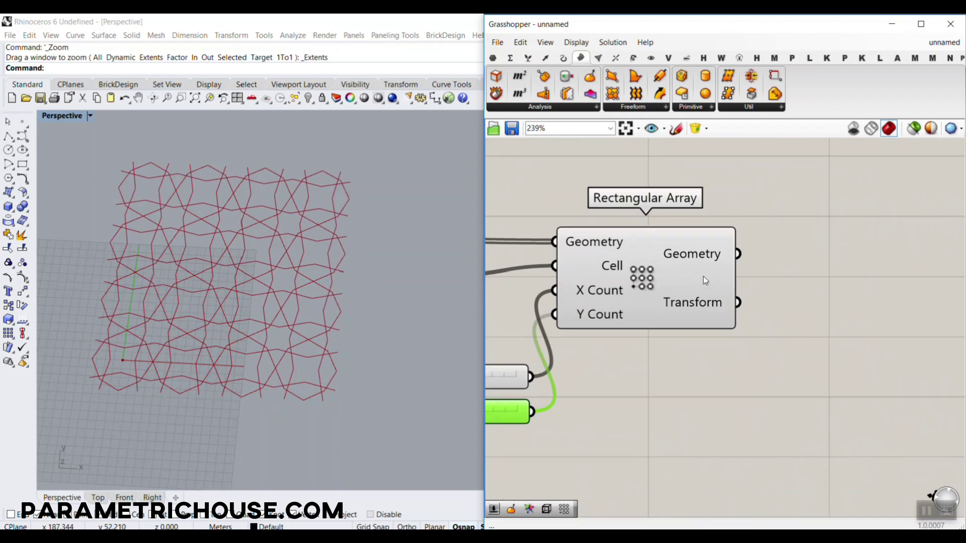
right_click(699, 256)
left_click(711, 299)
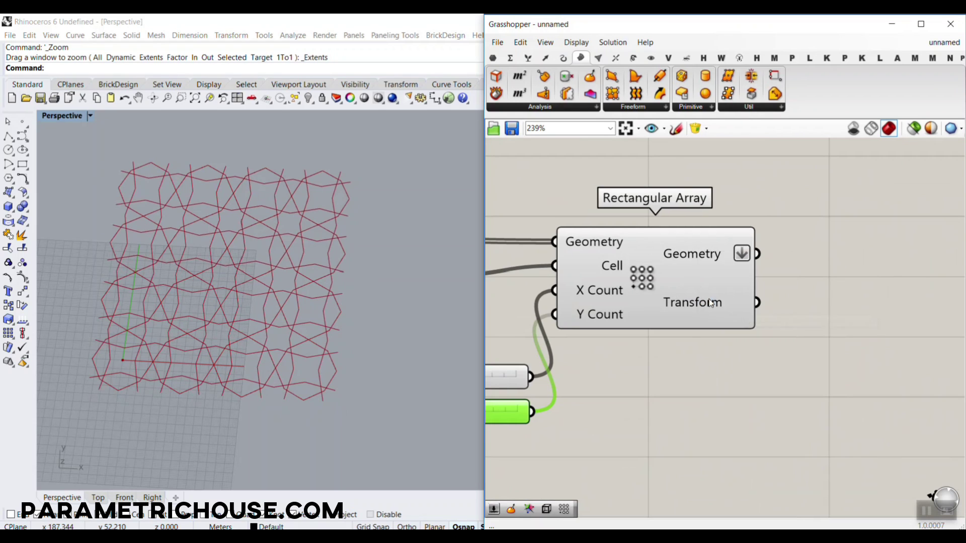
Step: Add a Bounding Box after the Rectangular Array, feed it the flattened Geometry and switch it to Union Box
right_click_drag(712, 302, 661, 334)
left_click_drag(702, 254, 702, 256)
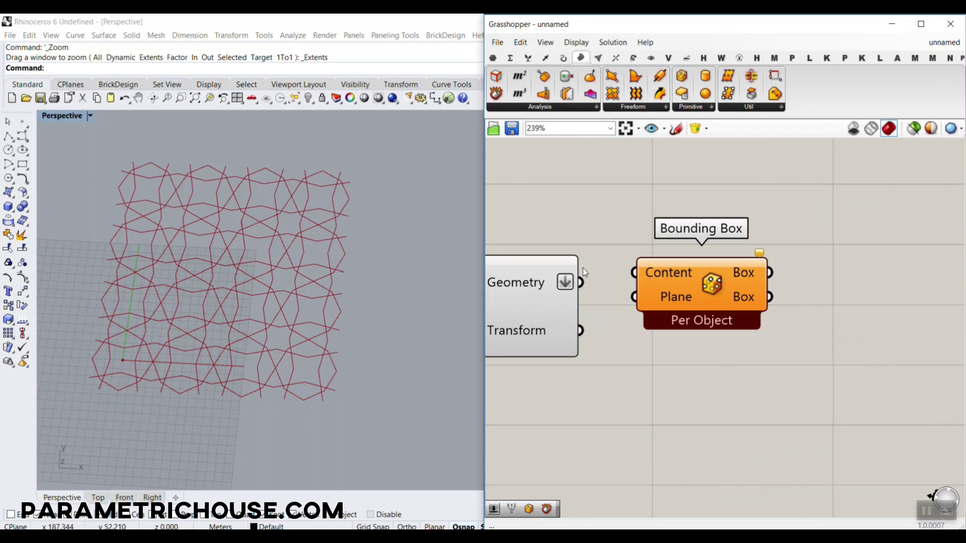
left_click_drag(581, 282, 635, 272)
right_click(712, 282)
left_click(749, 341)
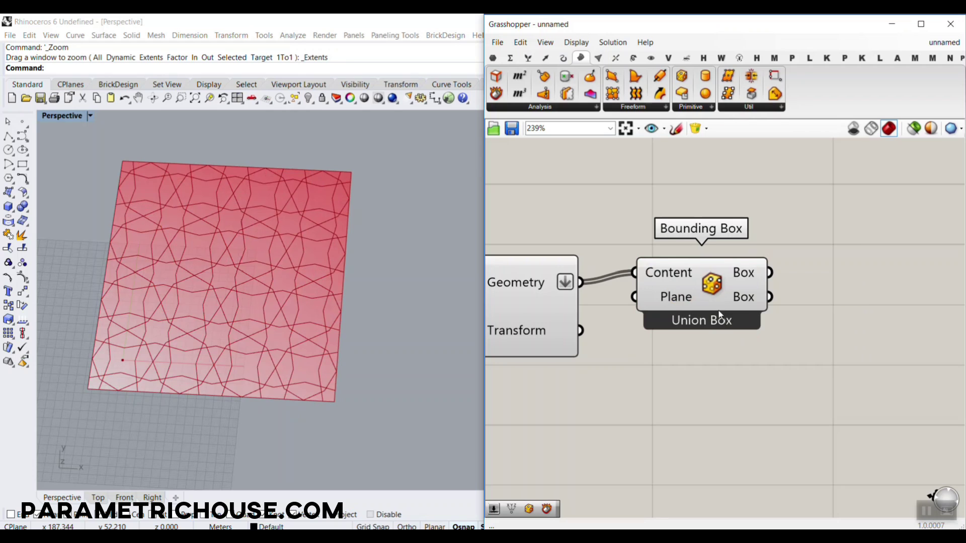
right_click_drag(787, 319, 636, 324)
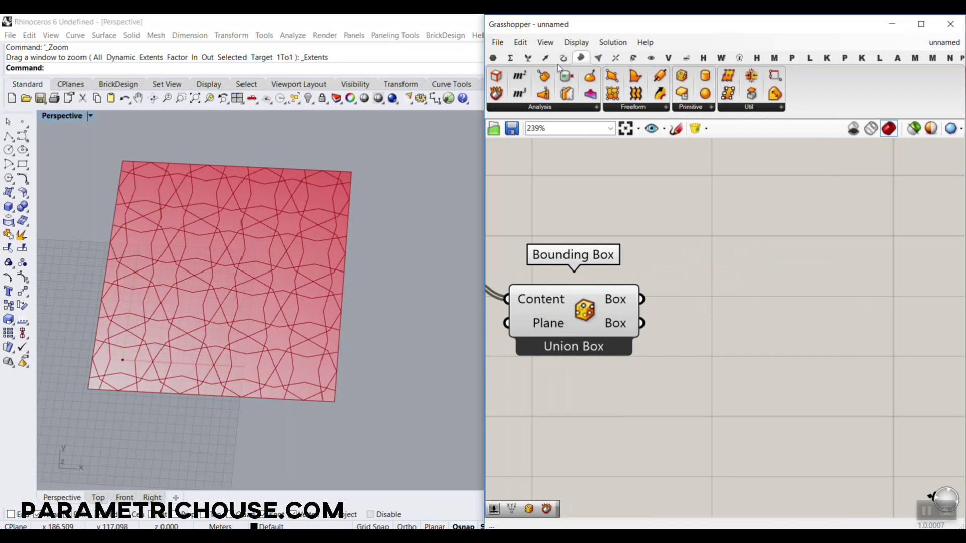
left_click(493, 58)
left_click_drag(537, 75, 703, 286)
key("Delete")
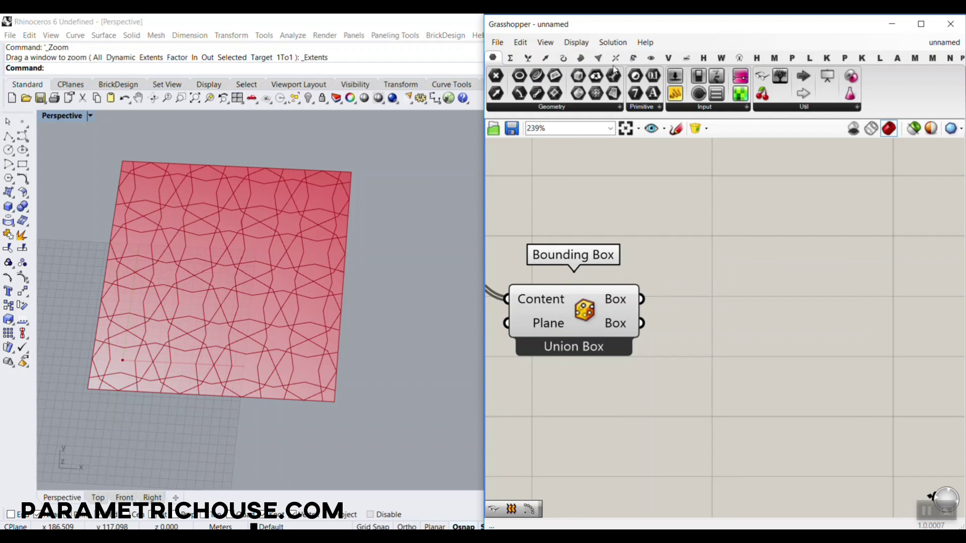
Step: Add a Brep Wireframe component, connect the new Bounding Box's Box output to its Brep input and hide the Bounding Box's preview
left_click(581, 59)
left_click(557, 107)
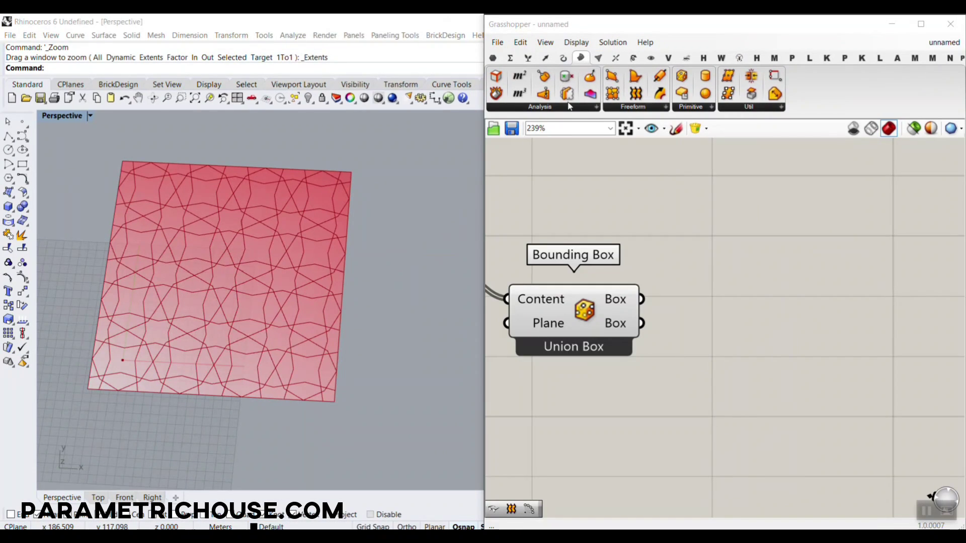
left_click(569, 106)
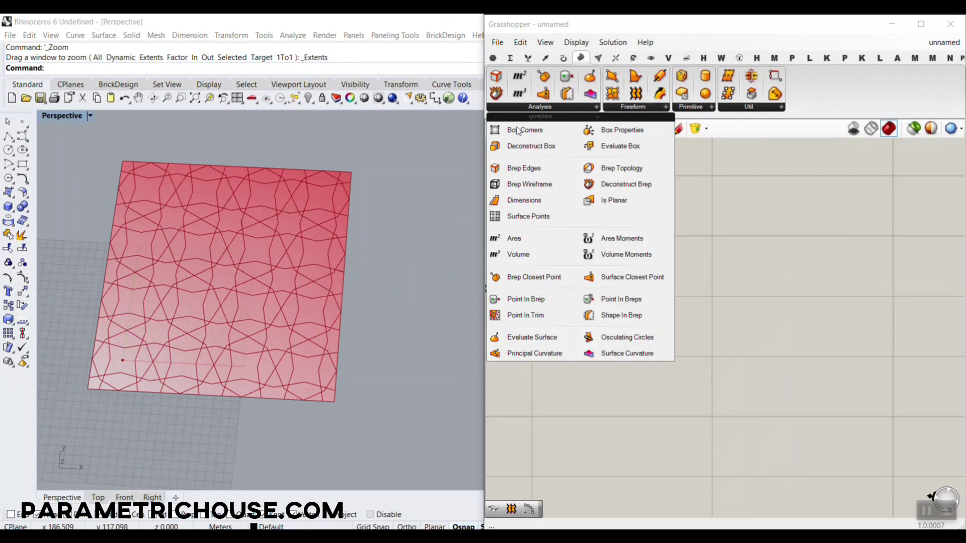
left_click(718, 327)
left_click_drag(642, 300, 747, 321)
right_click(576, 305)
left_click(607, 328)
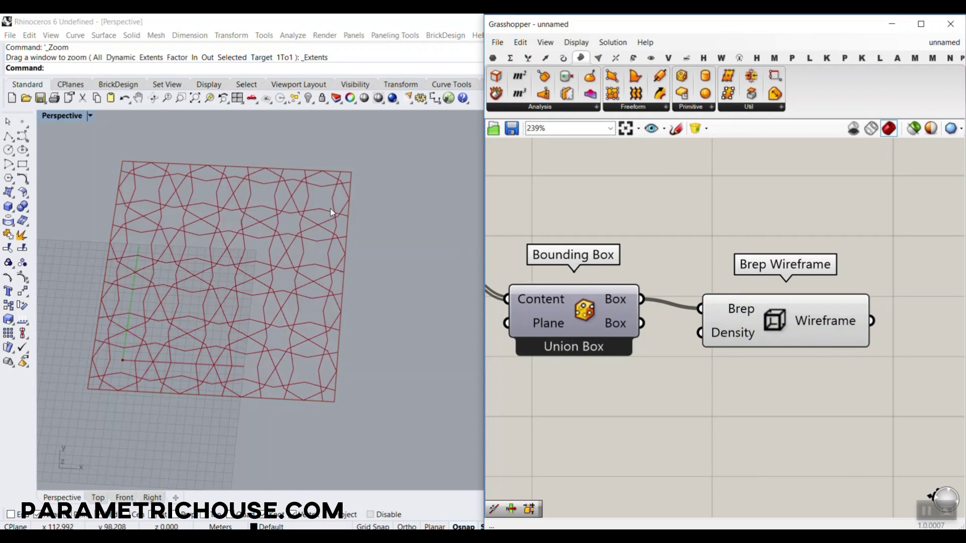
Step: Add a Curve parameter above the Brep Wireframe and connect the Rectangular Array's Geometry output to it
scroll(634, 244, "down", 5)
right_click_drag(607, 239, 714, 256)
right_click_drag(812, 262, 628, 252)
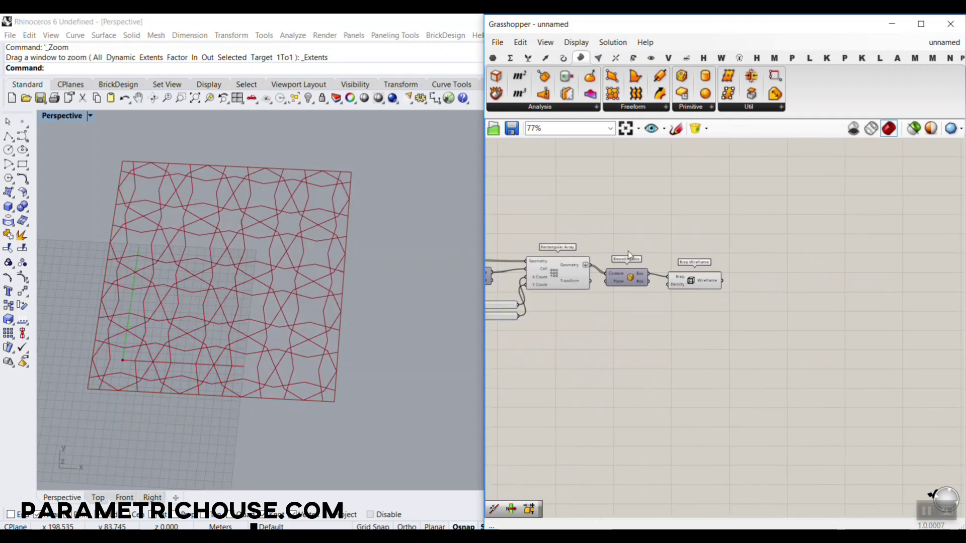
scroll(629, 253, "up", 4)
left_click(493, 58)
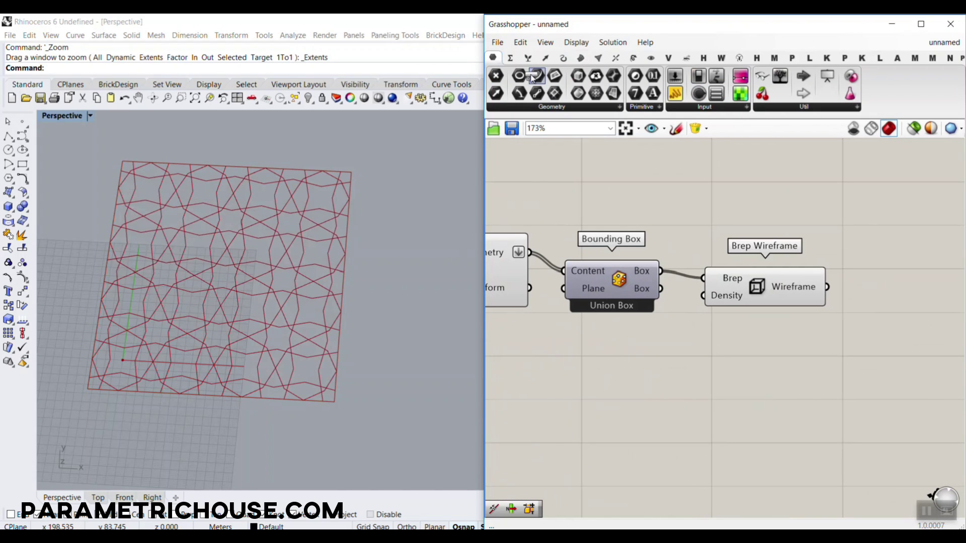
left_click_drag(537, 75, 610, 231)
left_click_drag(530, 252, 799, 225)
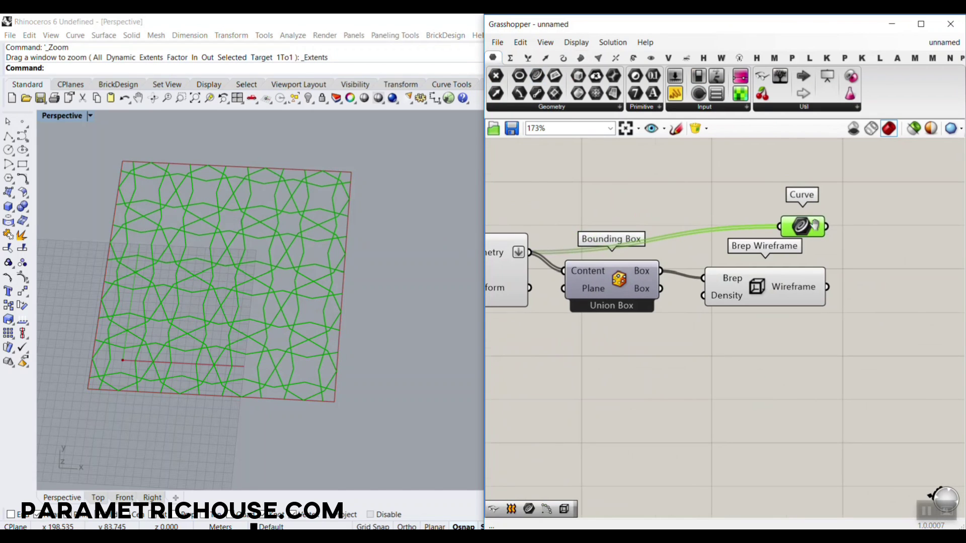
Step: Select the Brep Wireframe component and examine the rectangular frame it draws around the pattern
right_click_drag(800, 261, 667, 237)
left_click(644, 256)
scroll(242, 198, "down", 4)
scroll(171, 262, "up", 6)
scroll(158, 195, "down", 6)
scroll(164, 164, "up", 4)
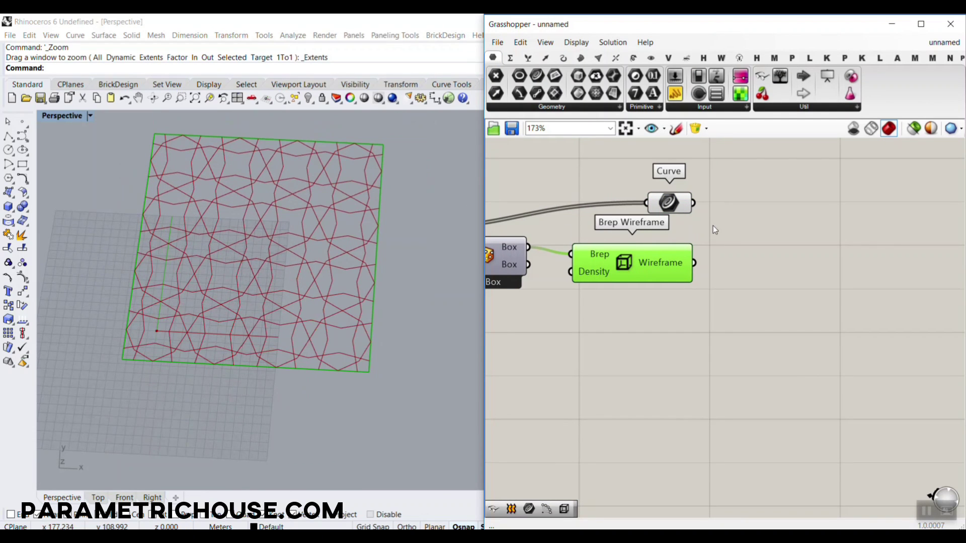
Step: Increase the Rectangular Array's X Count to 6 and its Y Count to 5
scroll(586, 251, "down", 5)
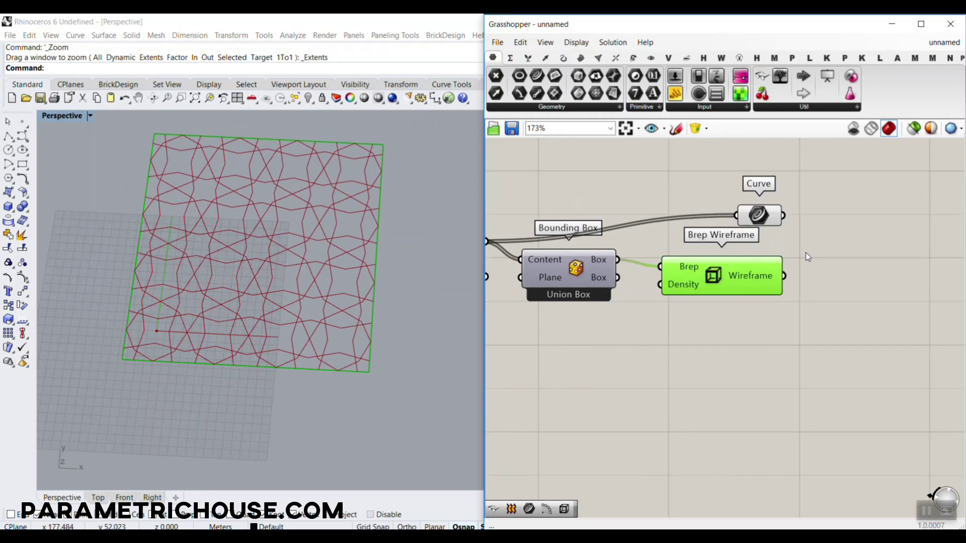
scroll(586, 251, "up", 4)
left_click(663, 271)
left_click_drag(672, 269, 678, 295)
Step: Reshape the stars by setting the first Point On Curve to 0.617, raising the second and lowering the last one to 0.418
scroll(679, 295, "down", 5)
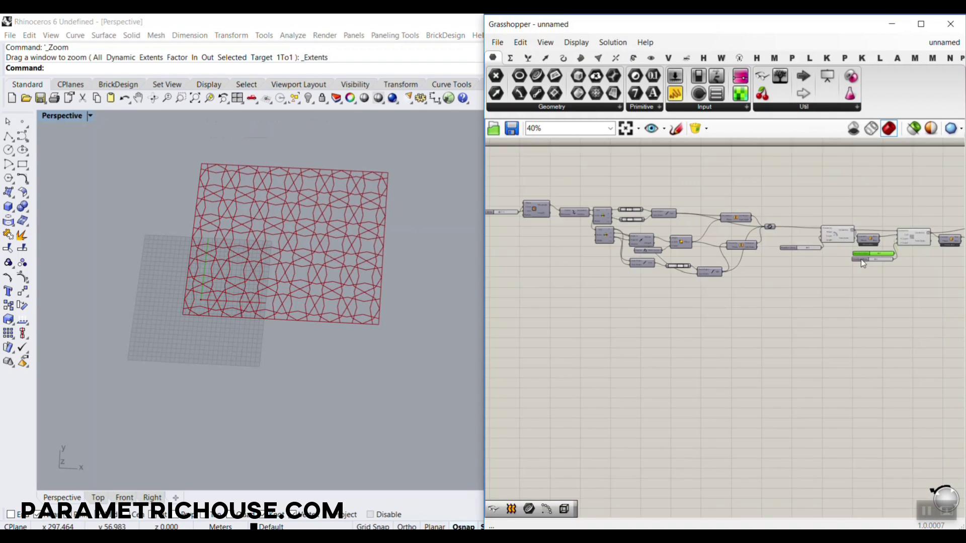
scroll(709, 236, "up", 8)
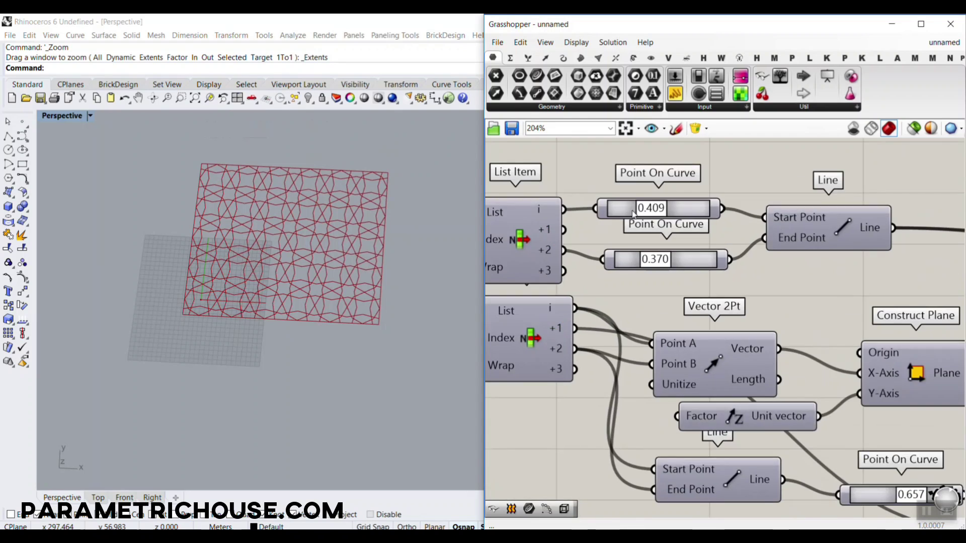
left_click_drag(656, 212, 680, 211)
scroll(345, 221, "up", 4)
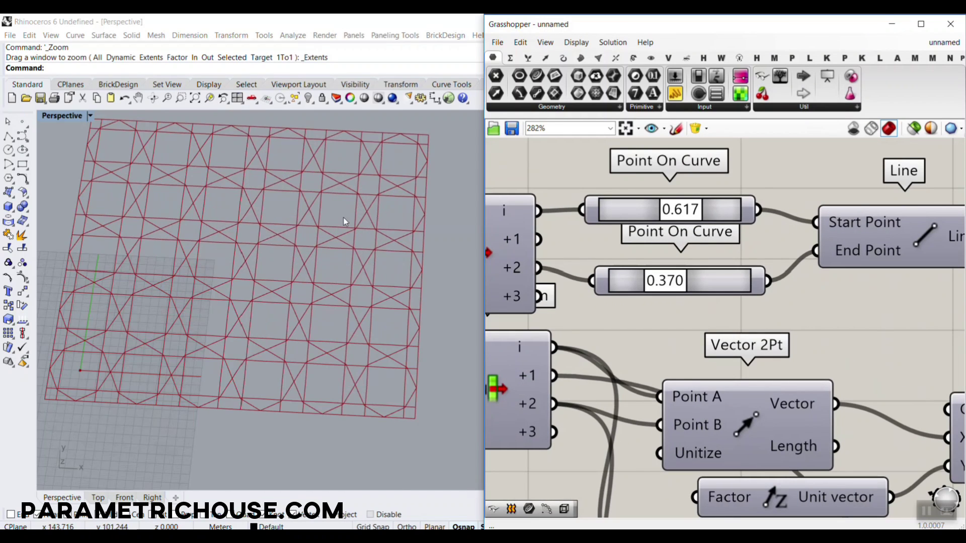
left_click_drag(668, 288, 689, 287)
scroll(653, 282, "down", 3)
scroll(783, 409, "up", 2)
mouse_move(833, 419)
left_mouse_down()
mouse_move(788, 418)
mouse_move(844, 417)
mouse_move(781, 417)
mouse_move(815, 418)
left_mouse_up()
scroll(768, 234, "down", 6)
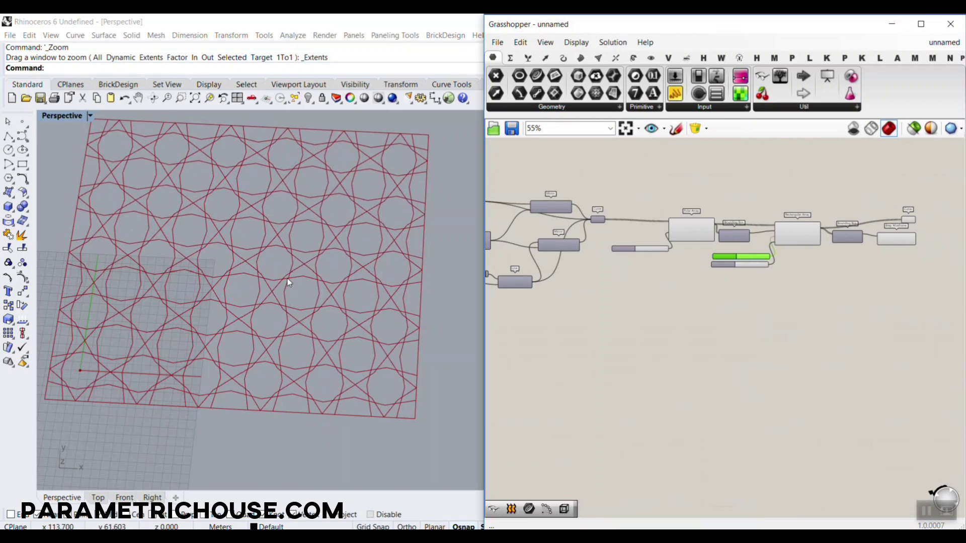
Step: Set the two Point On Curve parameters feeding the first Line to 0.778 for its start and 0.593 for its end
scroll(155, 163, "up", 4)
scroll(221, 233, "down", 5)
right_click_drag(224, 231, 224, 252)
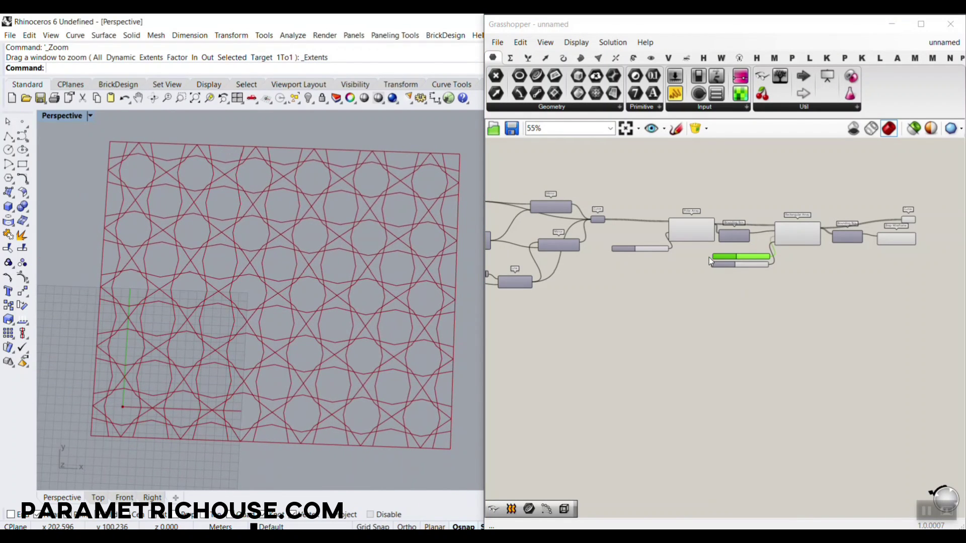
scroll(673, 232, "down", 3)
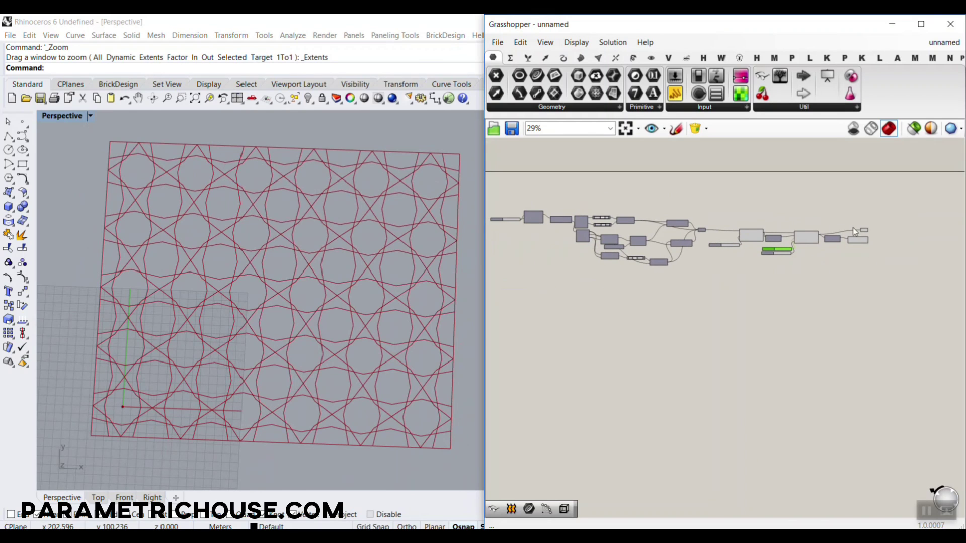
scroll(219, 244, "down", 2)
scroll(218, 292, "down", 1)
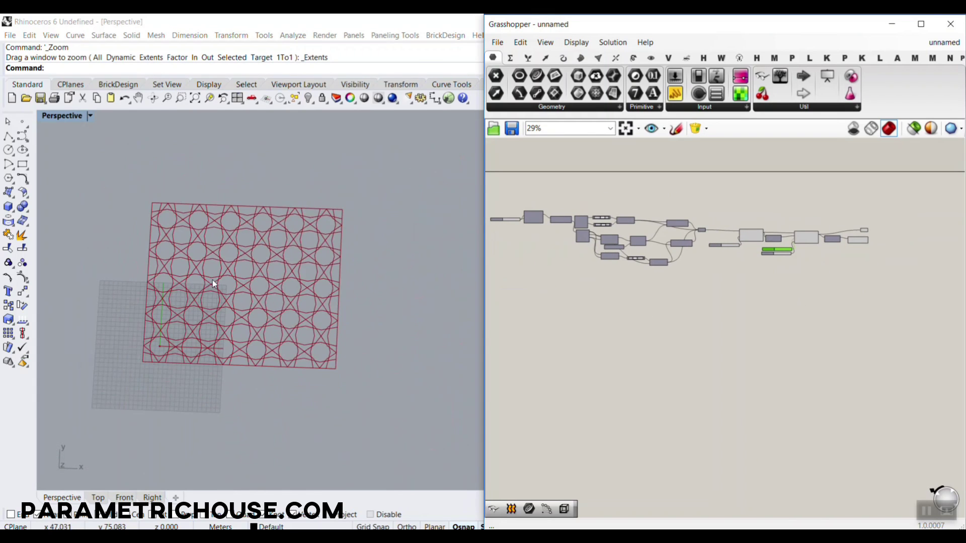
scroll(216, 282, "up", 4)
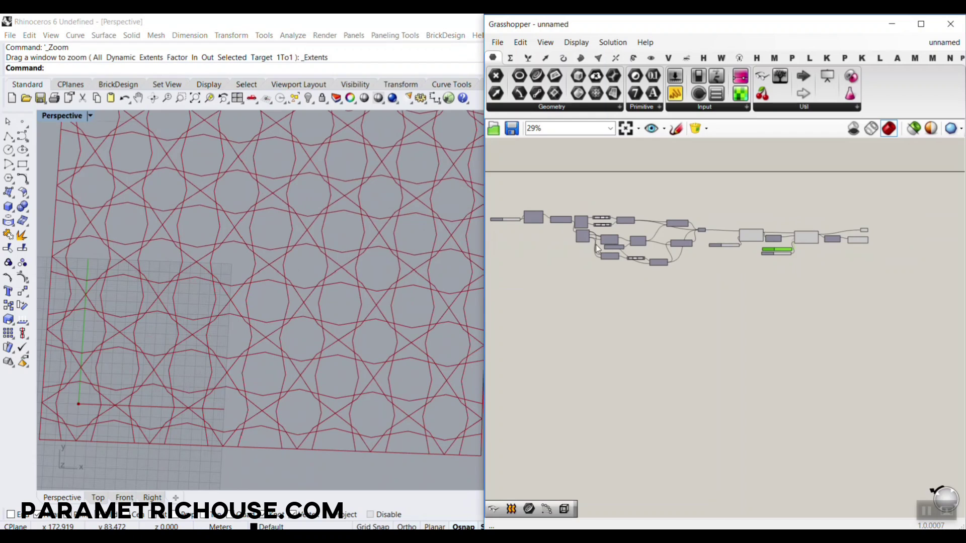
scroll(613, 220, "up", 6)
mouse_move(602, 220)
left_mouse_down()
mouse_move(598, 230)
mouse_move(609, 231)
left_mouse_up()
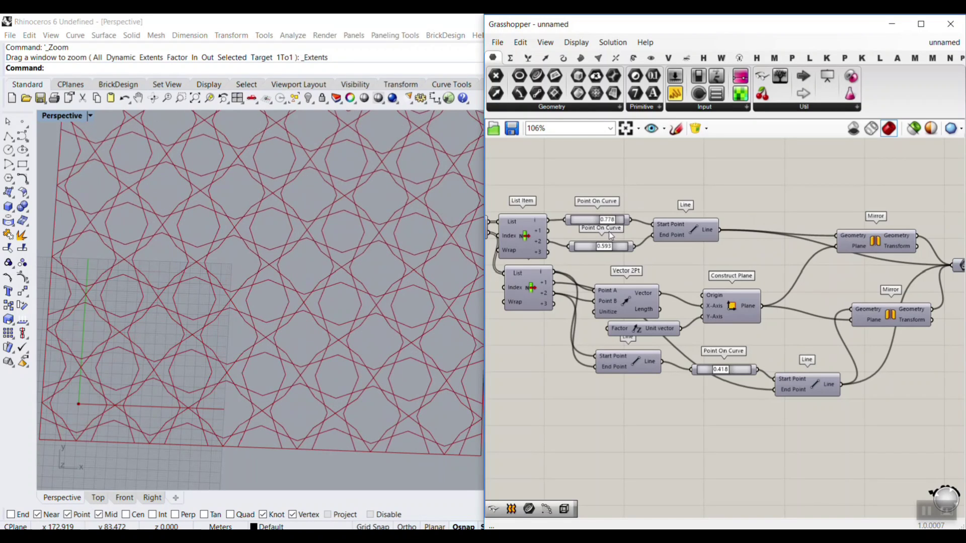